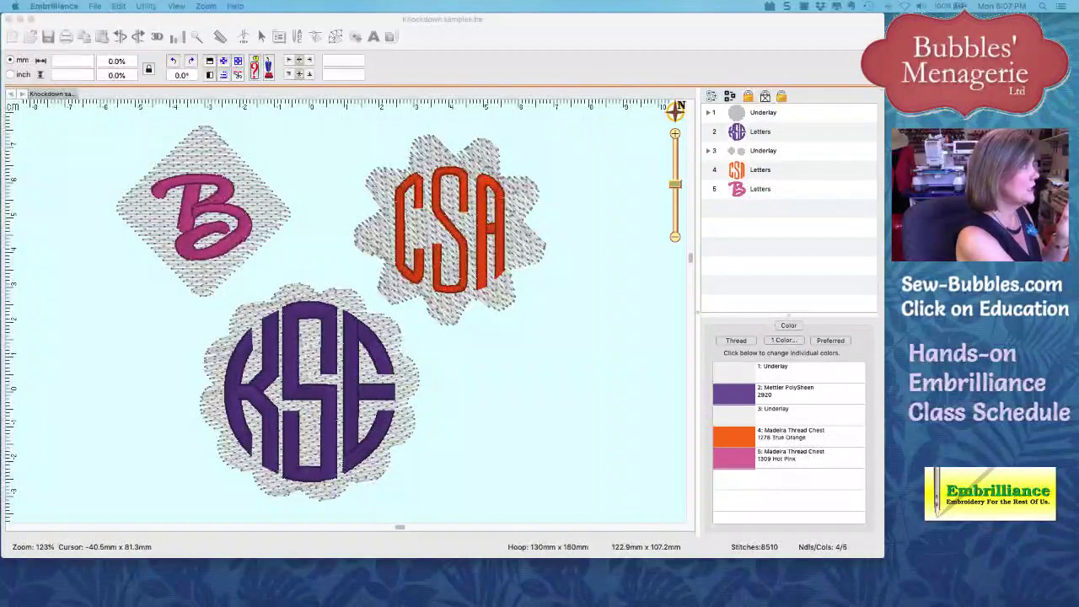
Step: On a new page, add lettering reading B in the Bethany font and enlarge it to about 32.5 × 30.4 mm
click(36, 93)
click(13, 38)
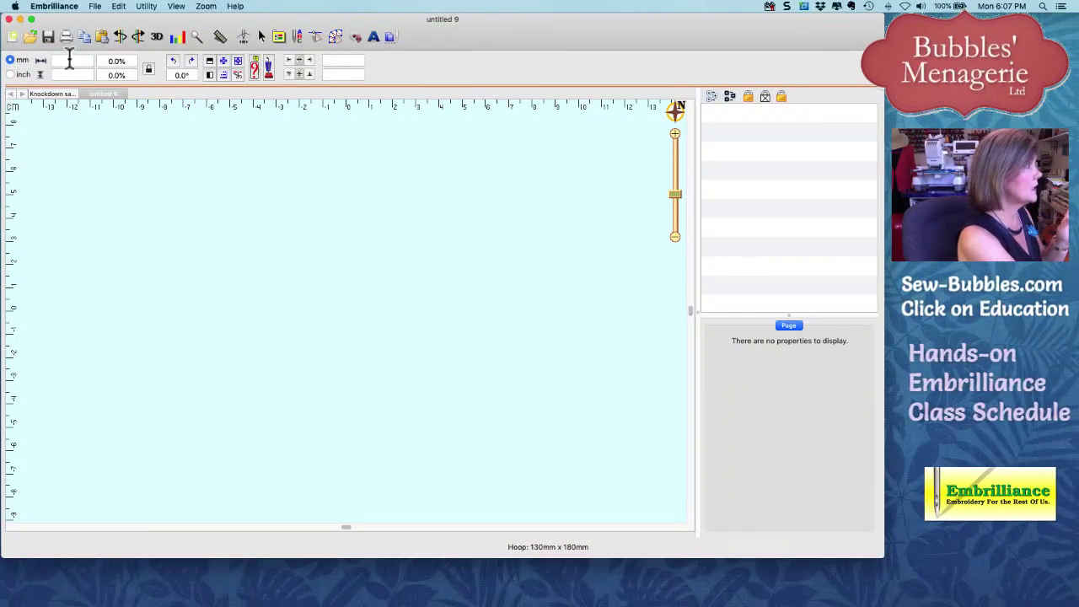
click(373, 38)
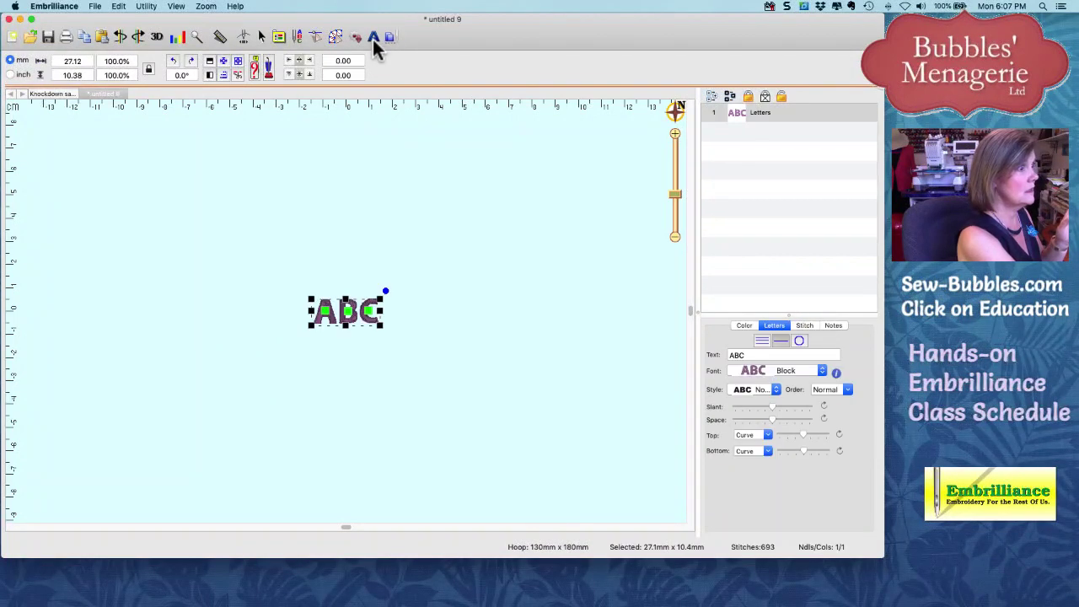
double_click(750, 355)
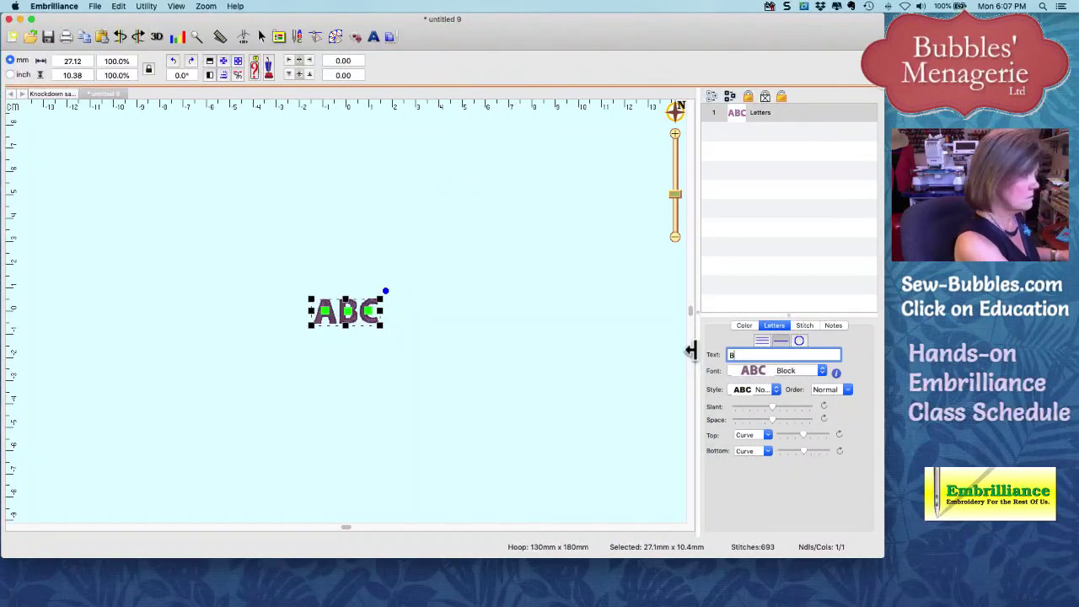
click(750, 371)
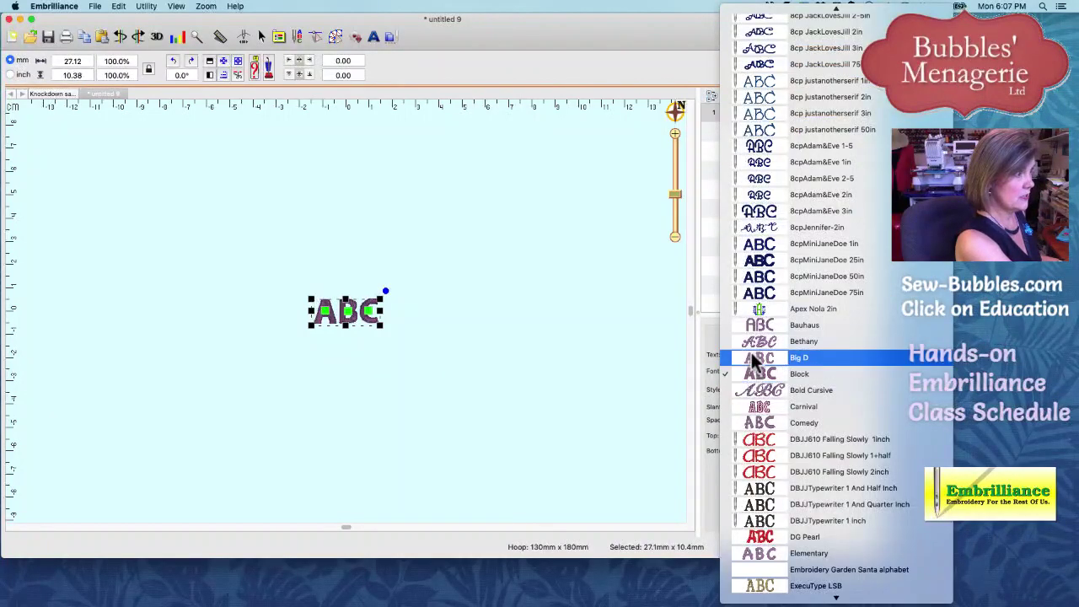
click(751, 343)
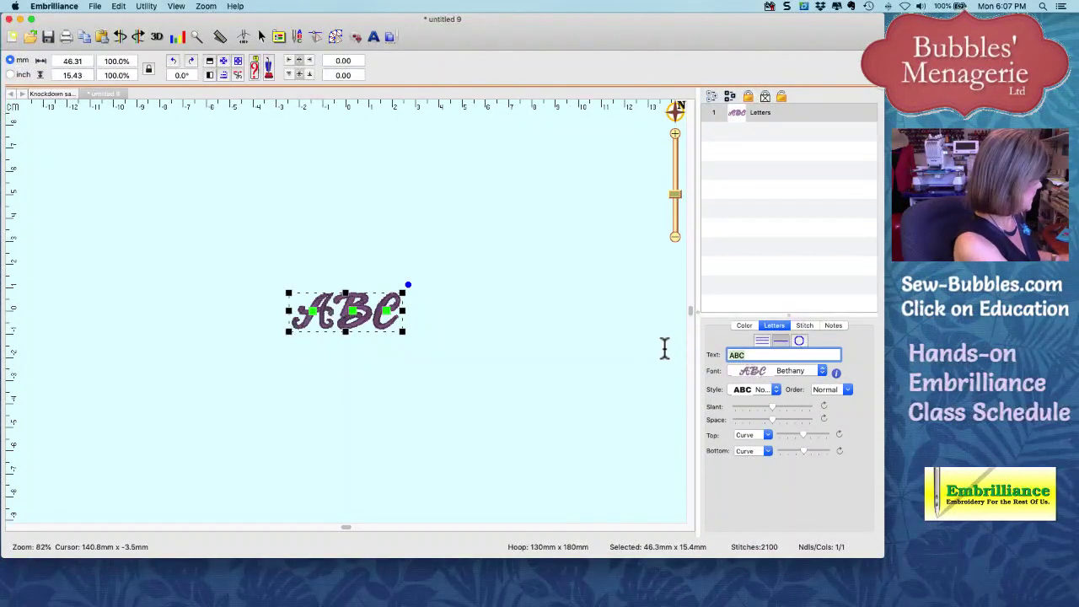
text(B)
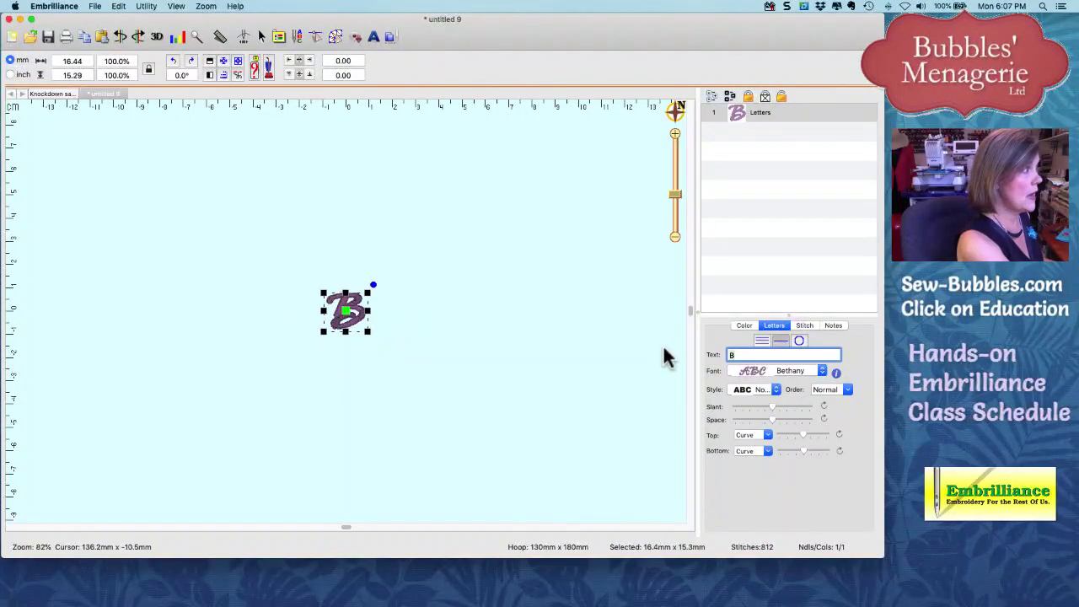
drag(369, 330, 401, 371)
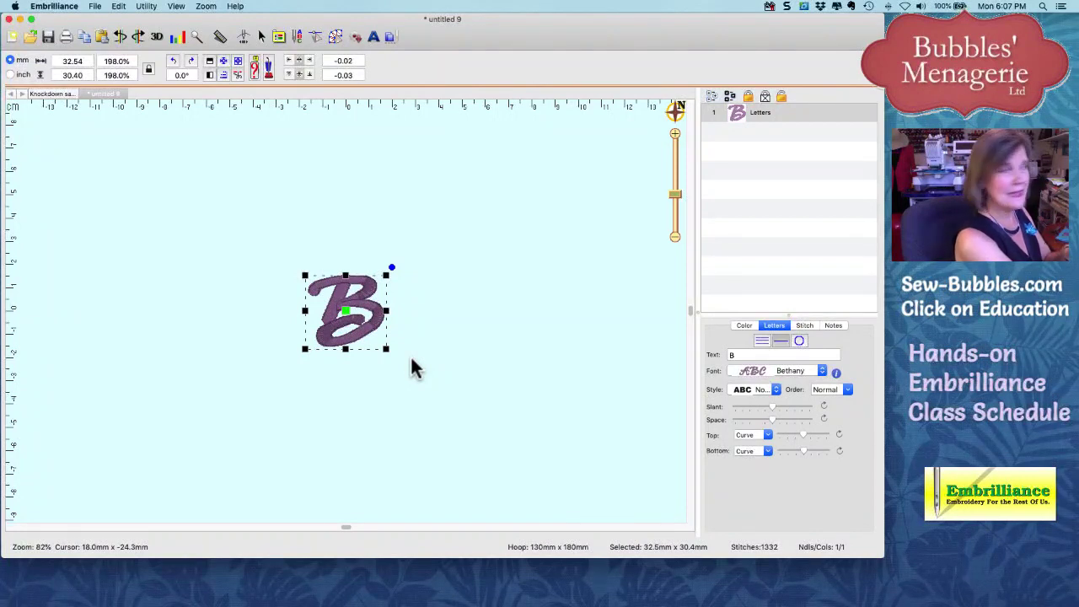
Step: Try adding knockdown stitching directly around the letter B, and delete that underlay
click(155, 7)
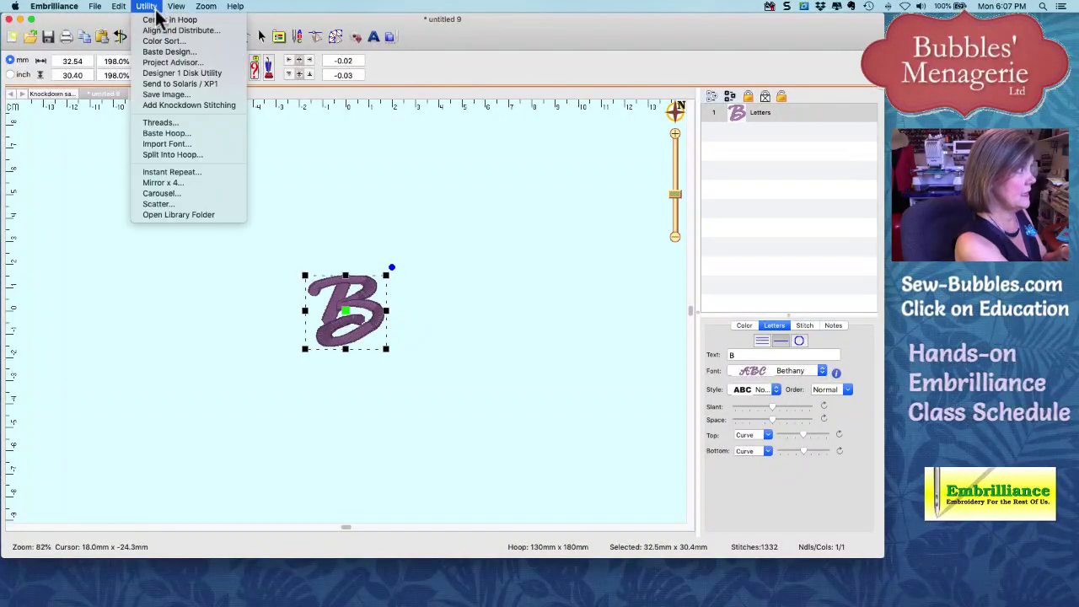
click(172, 104)
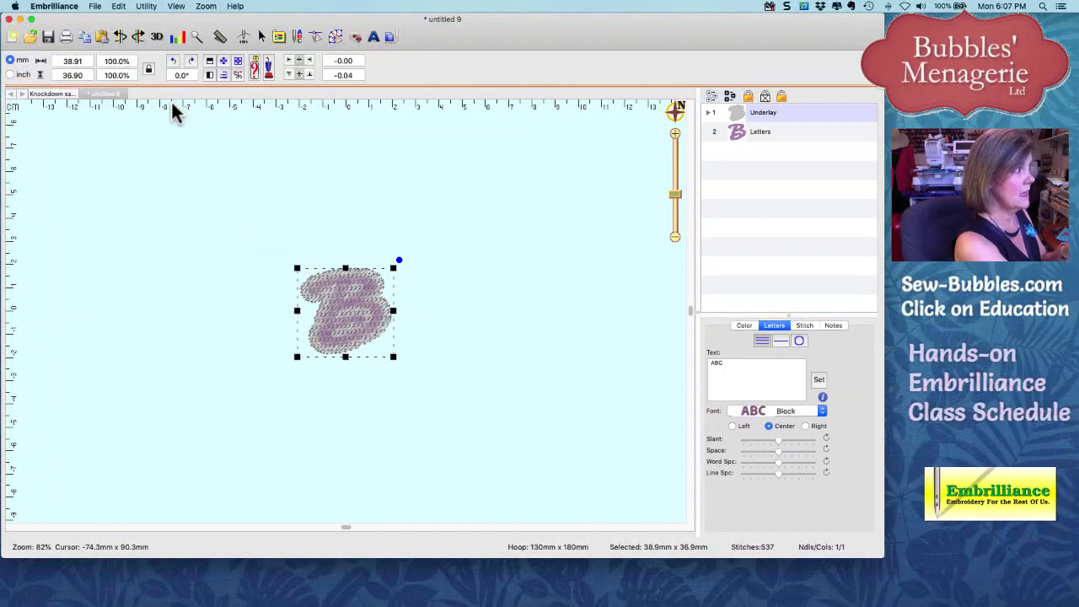
click(288, 177)
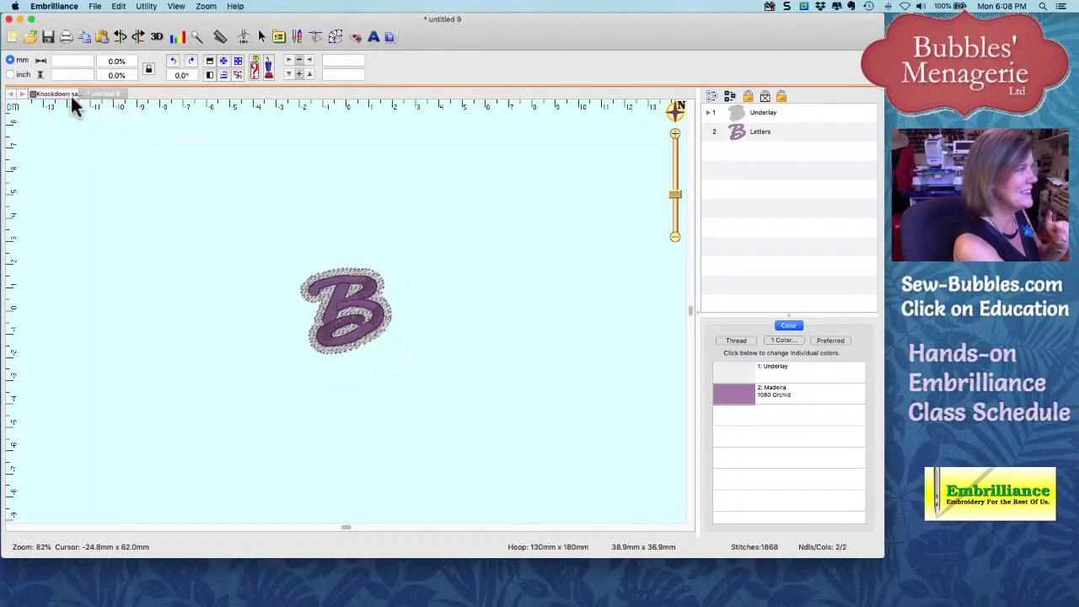
click(741, 116)
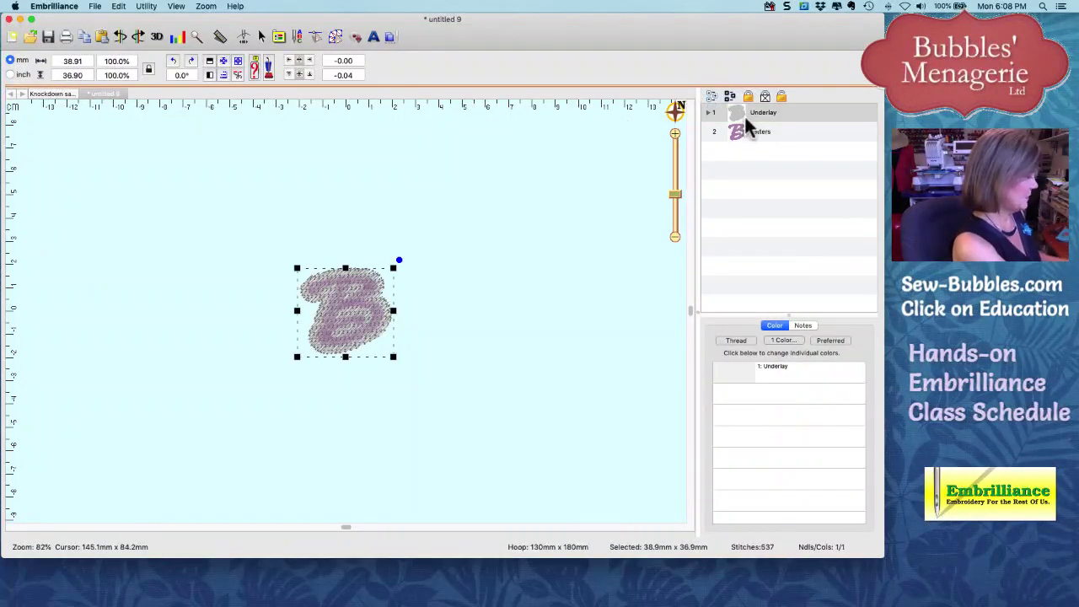
key(Delete)
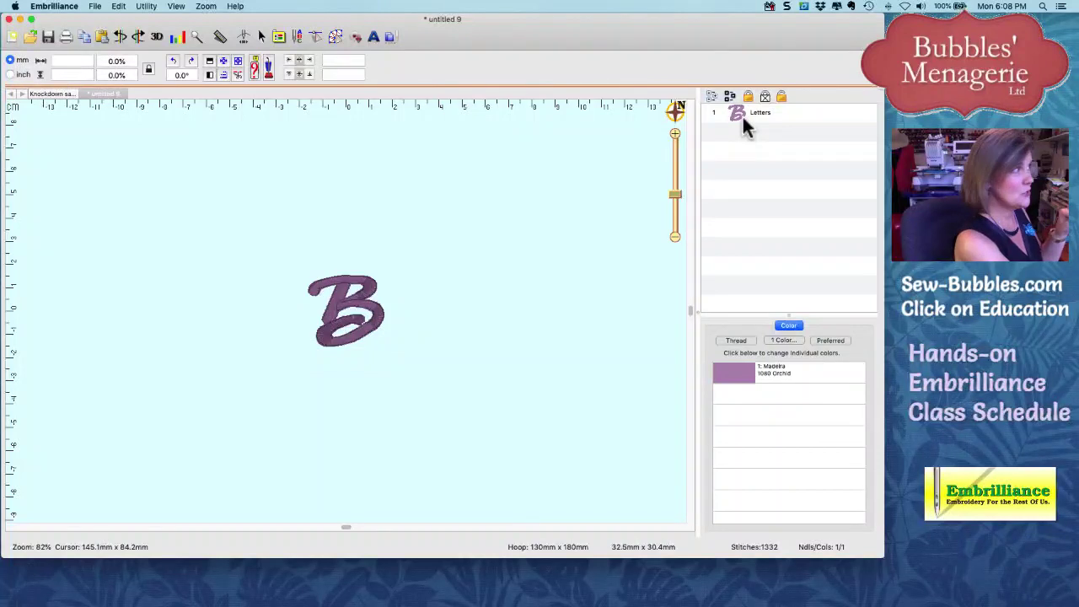
Step: Add a design basting box around the letter B and enlarge the box to about 36.3 × 34 mm
click(140, 7)
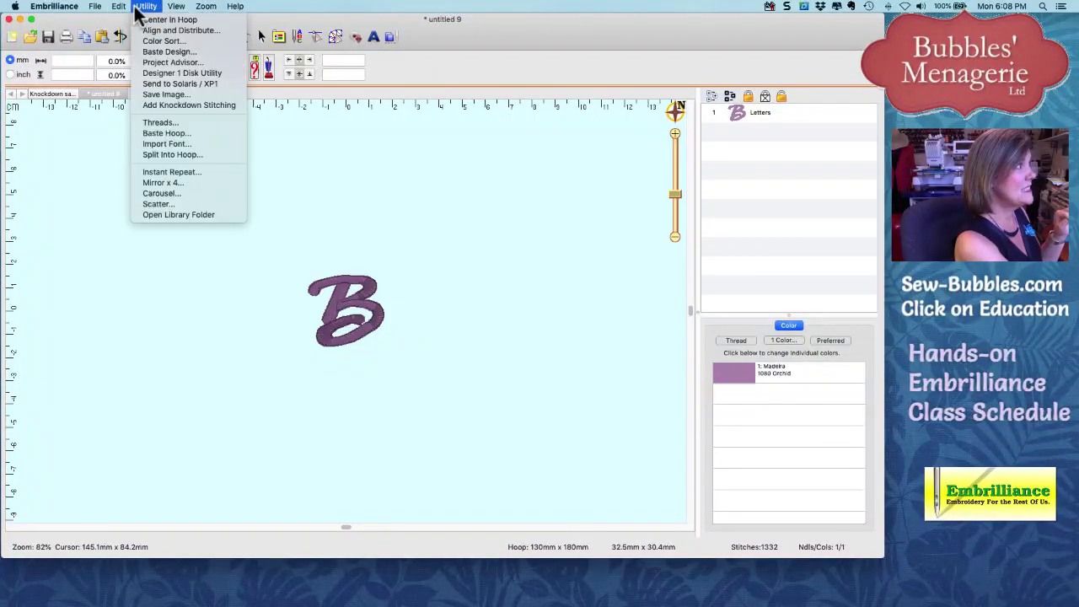
click(142, 50)
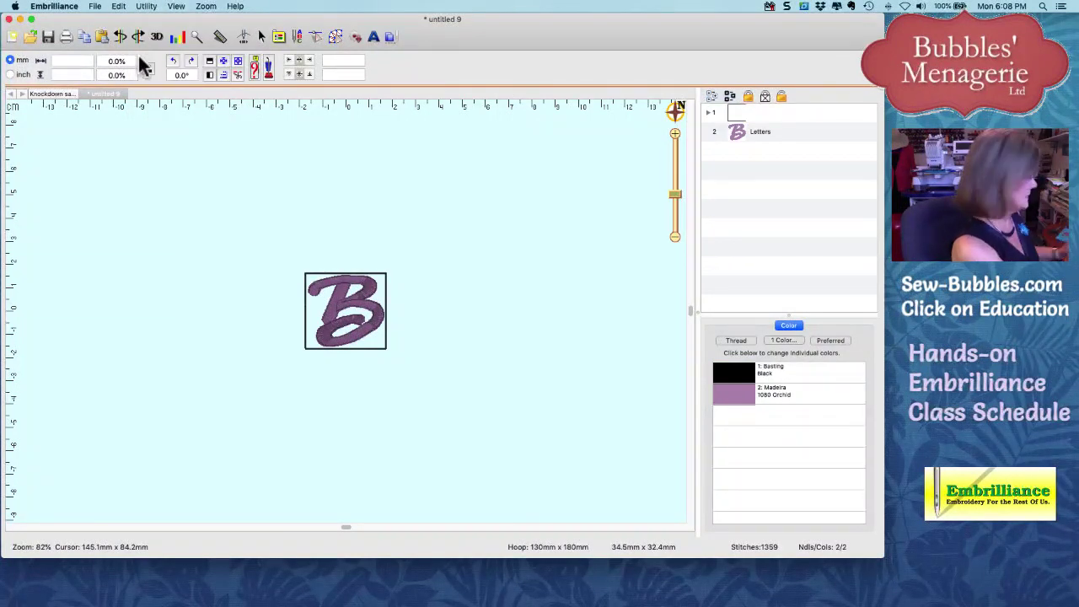
click(307, 277)
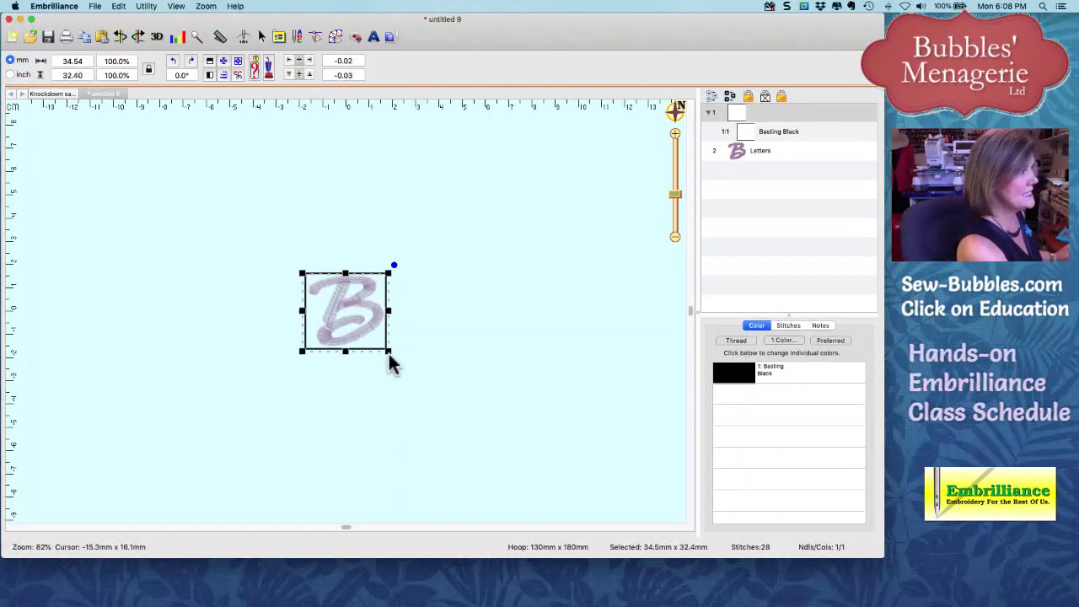
drag(382, 350, 389, 356)
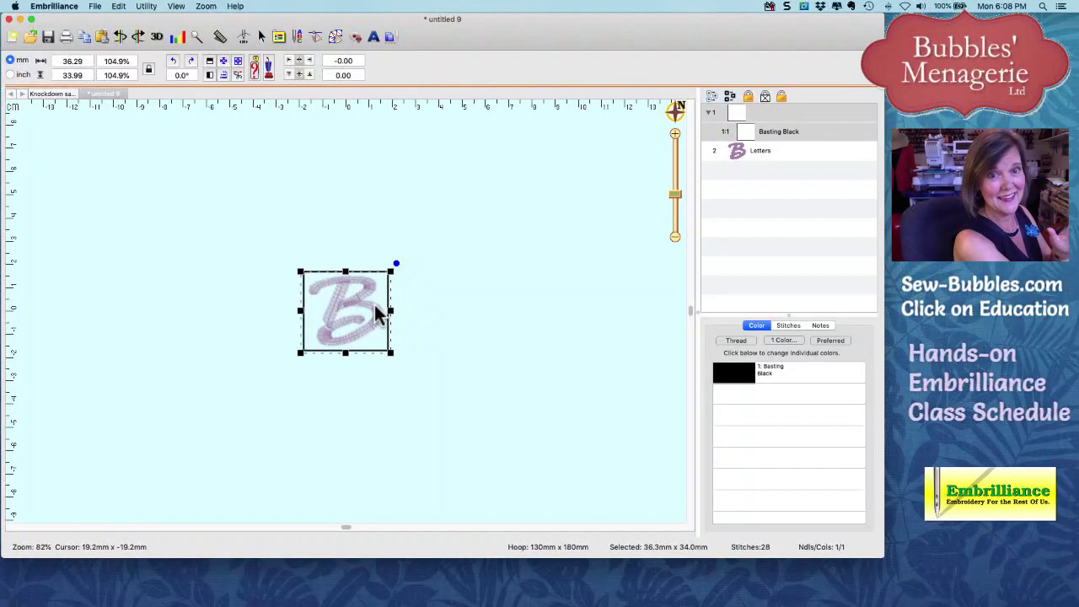
click(423, 316)
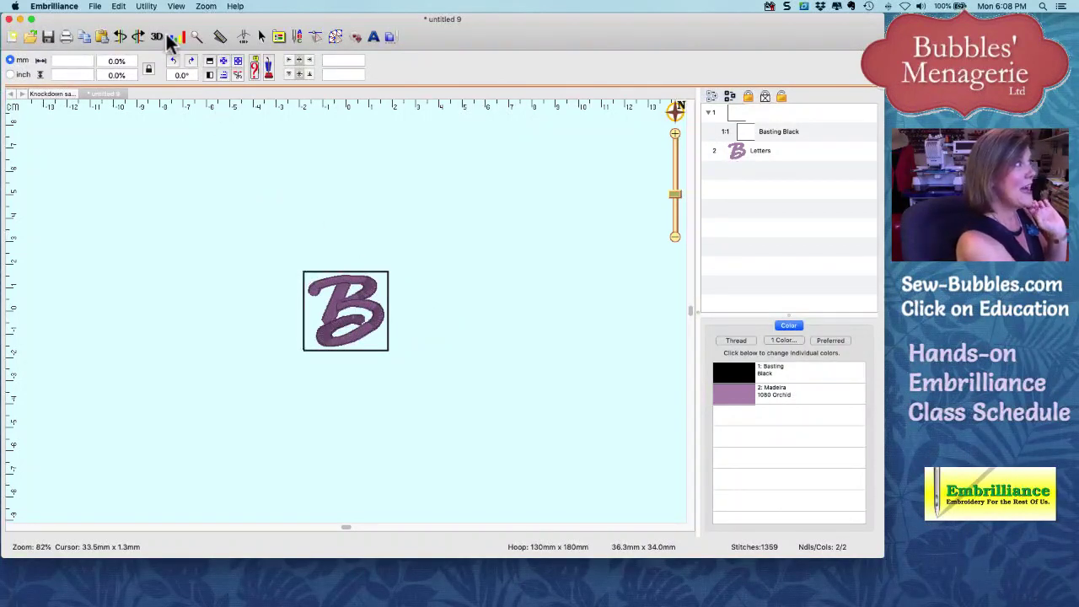
Step: Add knockdown stitching behind the boxed letter and delete the basting box
click(146, 6)
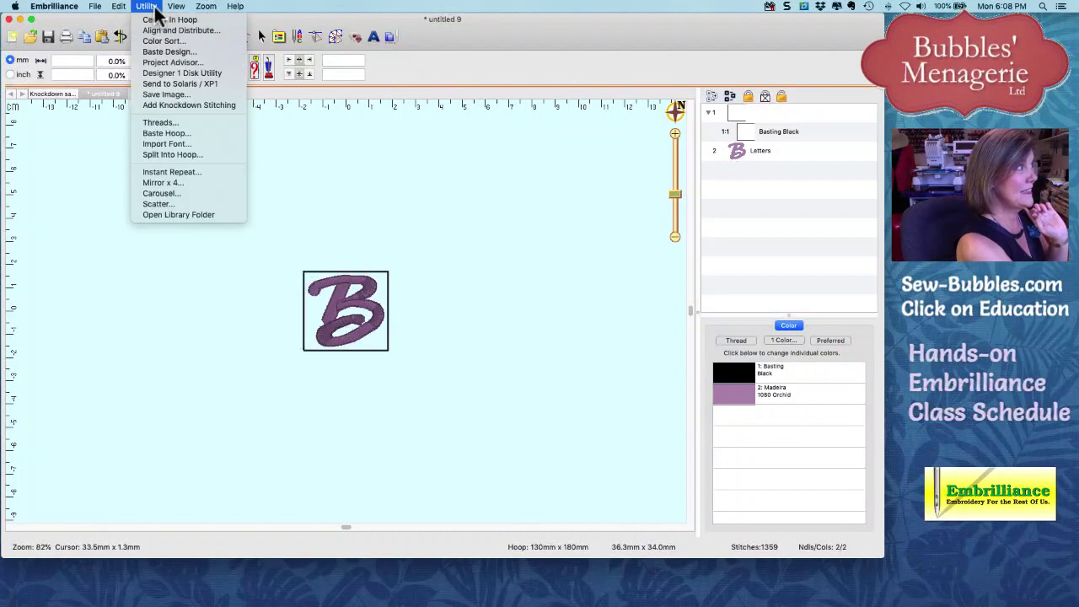
click(170, 105)
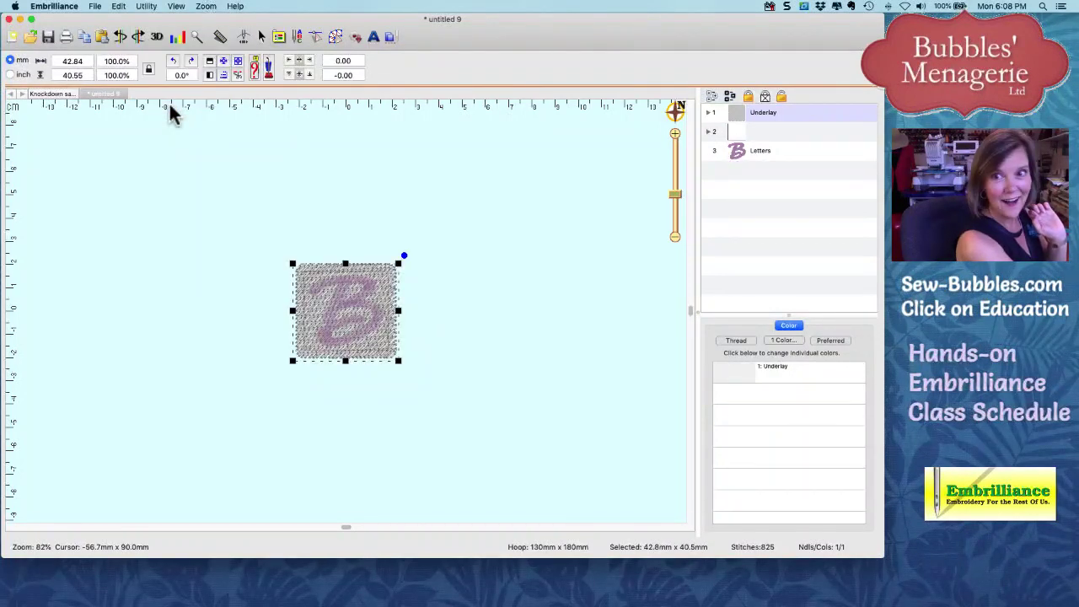
click(743, 131)
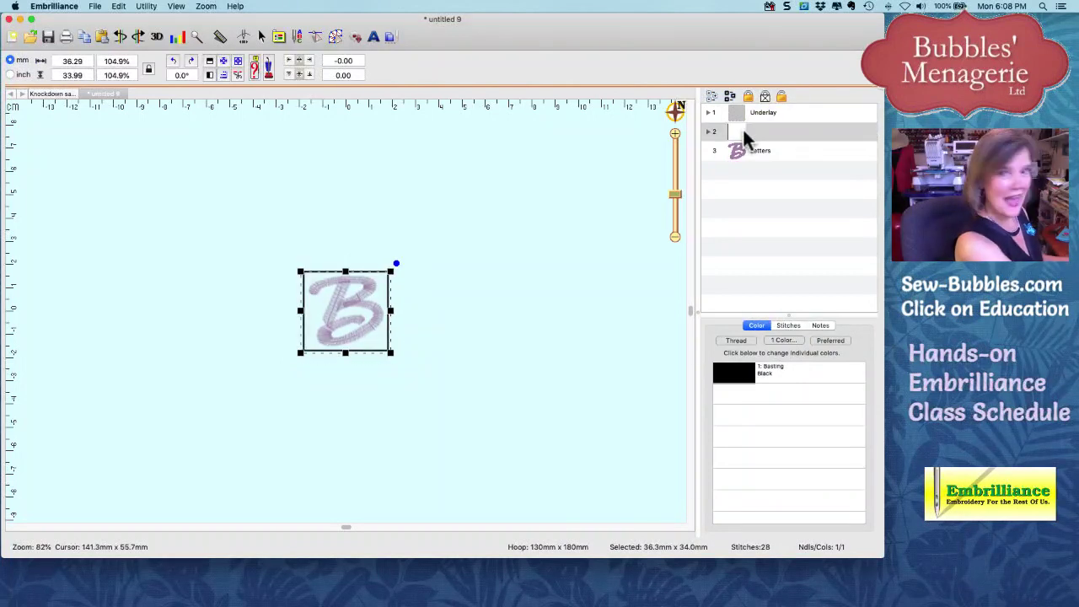
key(Delete)
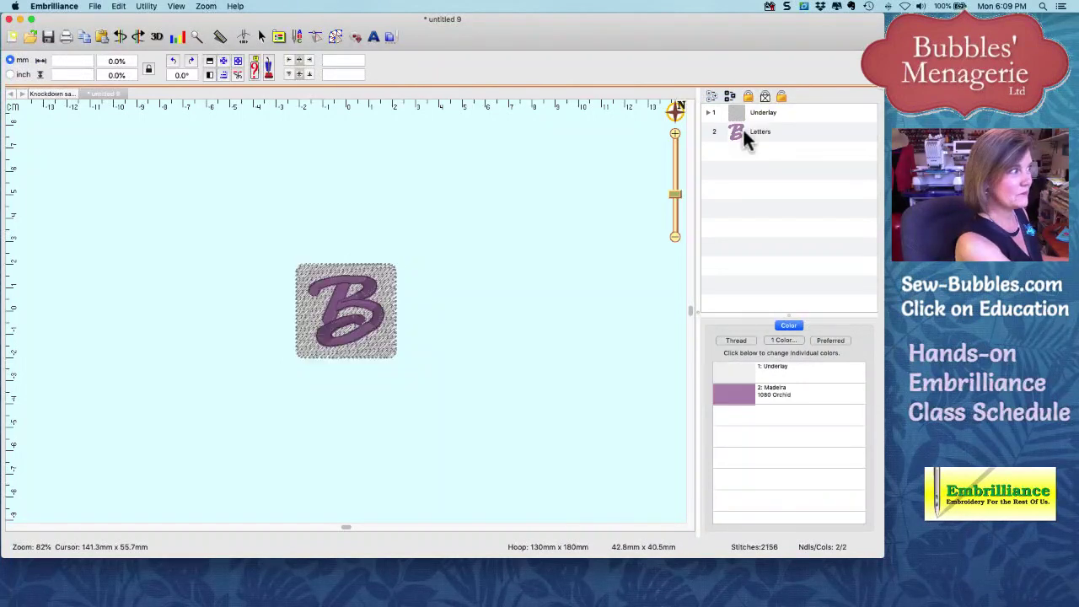
Step: Rotate the square knockdown underlay to about -47.5° so it forms a diamond behind the letter B
click(386, 280)
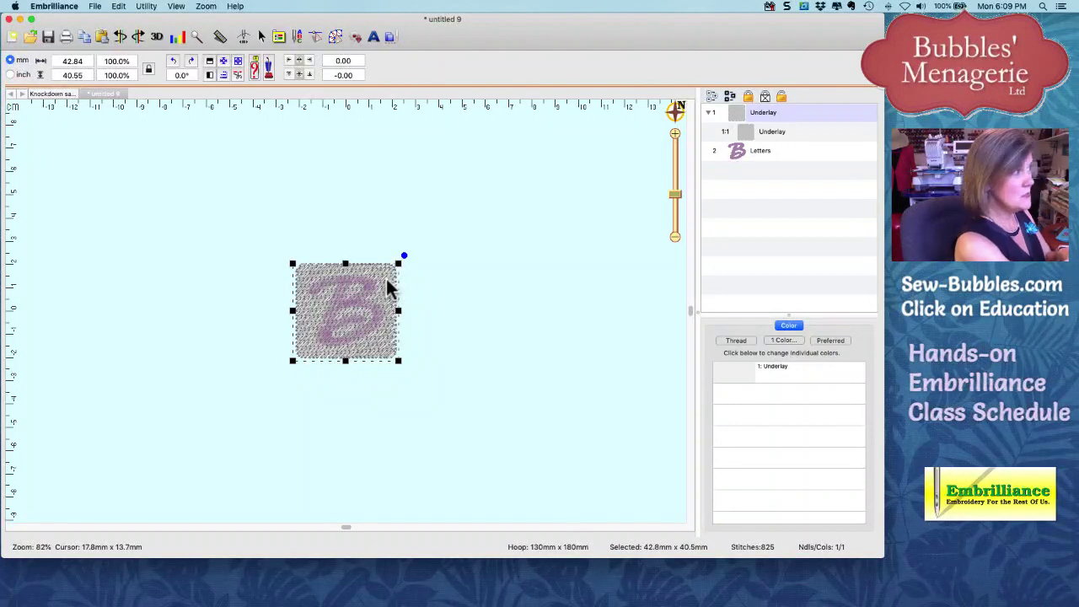
drag(404, 255, 414, 318)
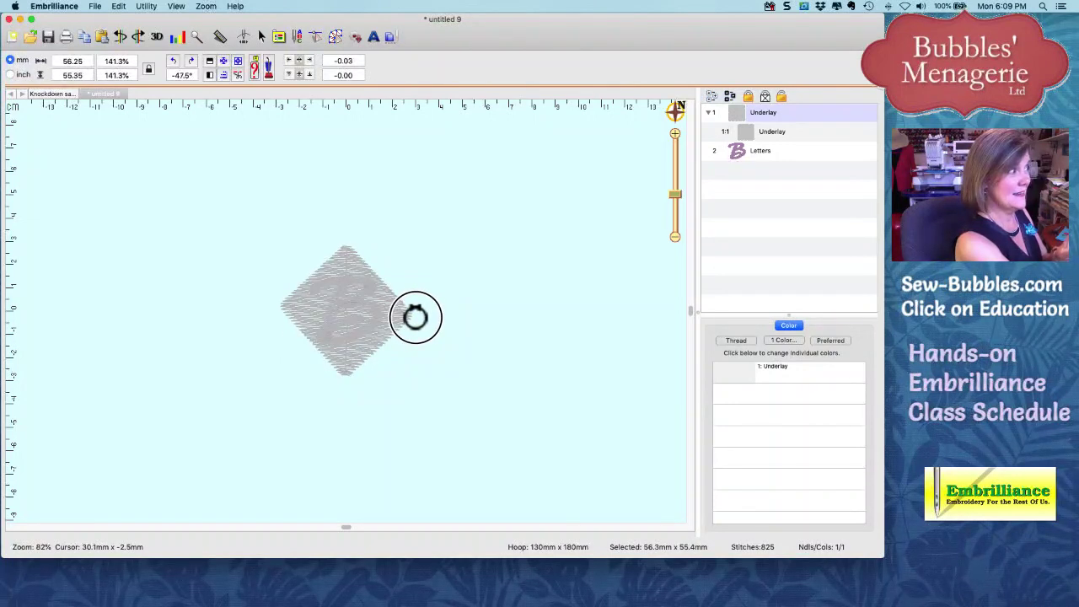
click(452, 302)
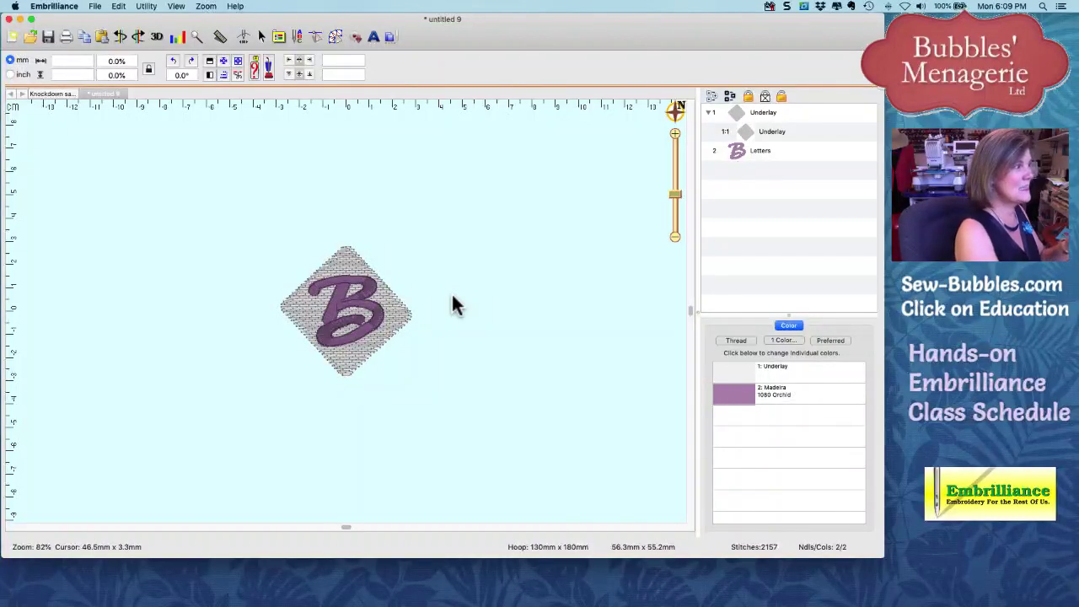
Step: Move the letter B slightly to centre it by eye on the diamond underlay
click(403, 320)
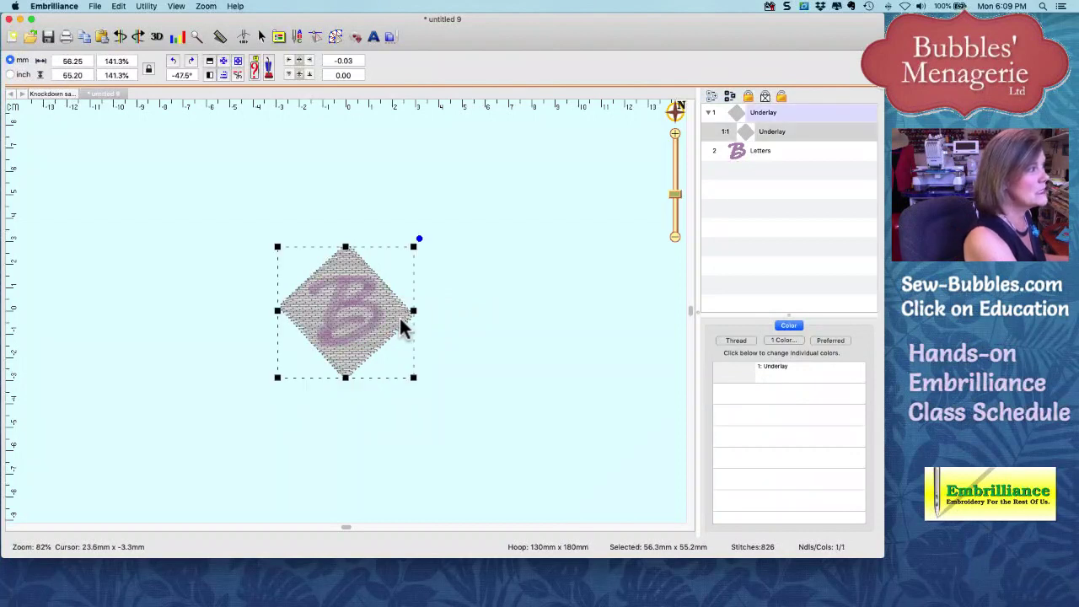
click(352, 322)
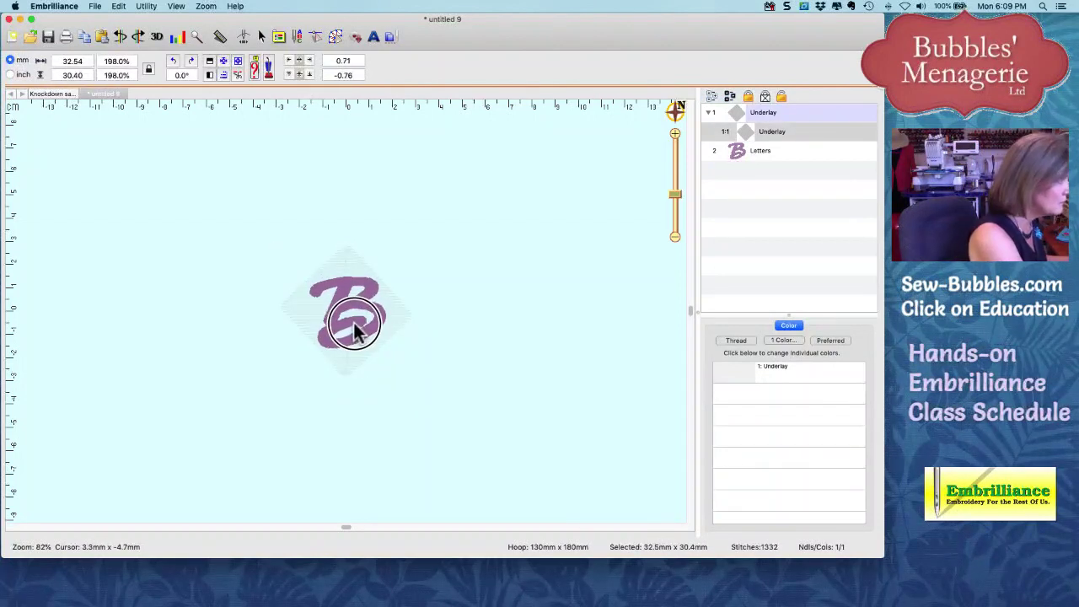
drag(356, 332, 356, 331)
click(463, 321)
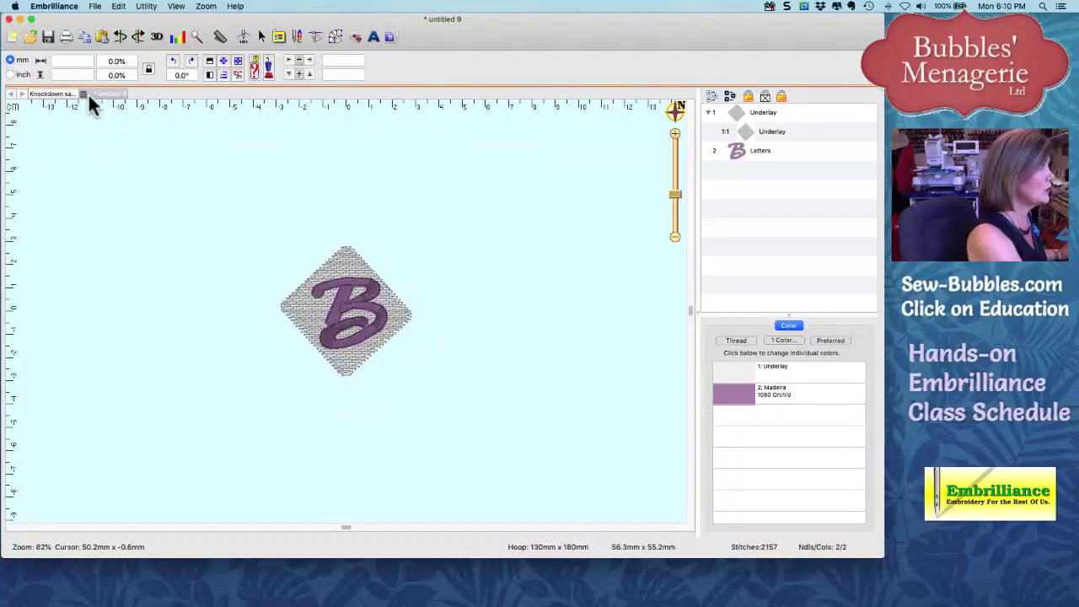
Step: Close the untitled page containing the B on its diamond underlay
click(84, 93)
click(549, 217)
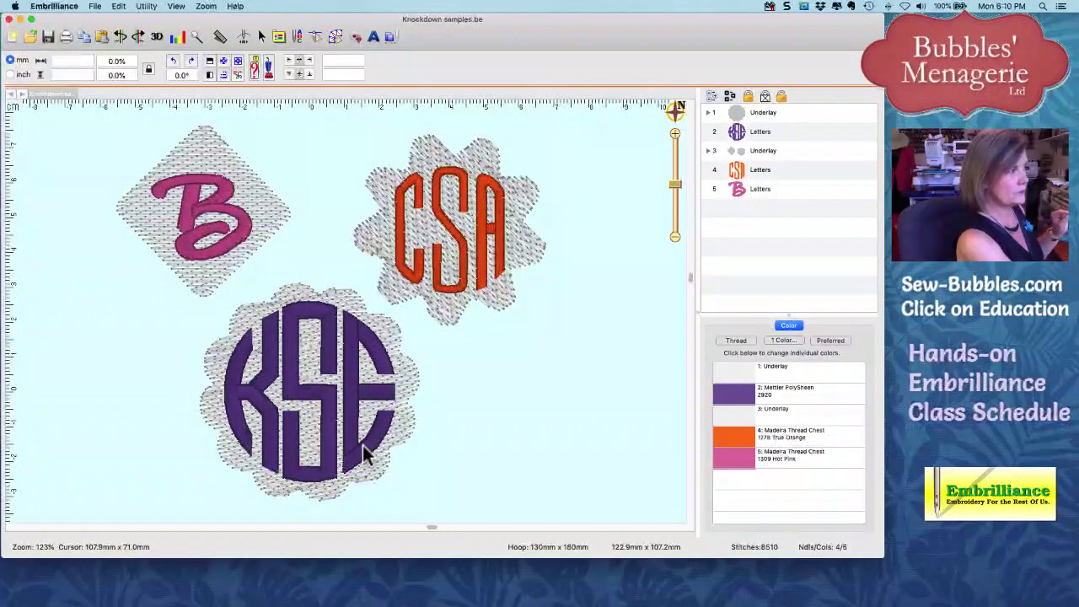
Step: Check which font and size the KSE circle monogram uses in the knockdown samples design
click(290, 443)
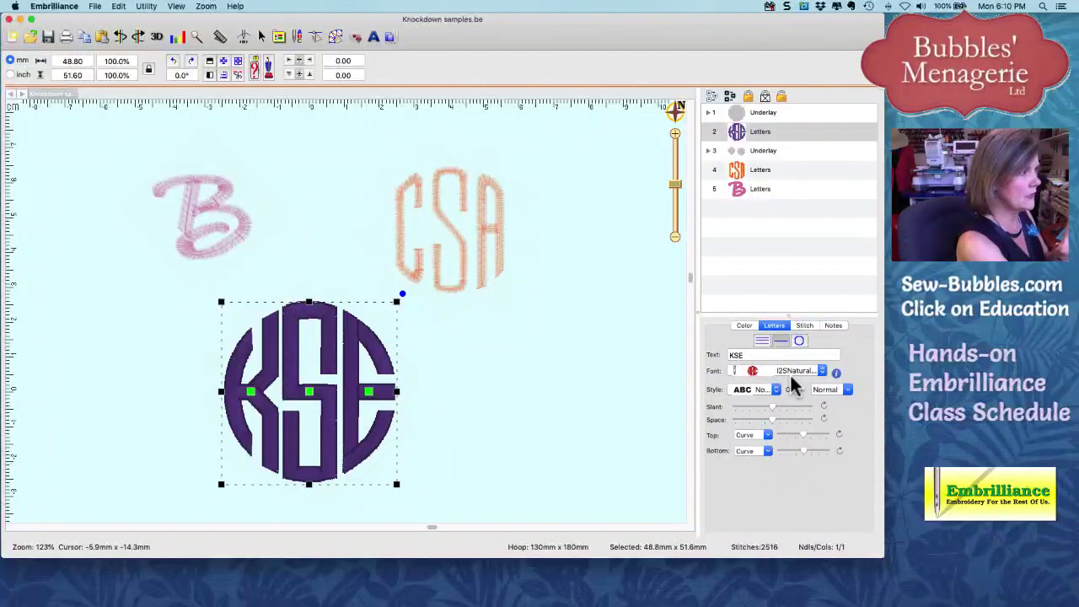
click(811, 376)
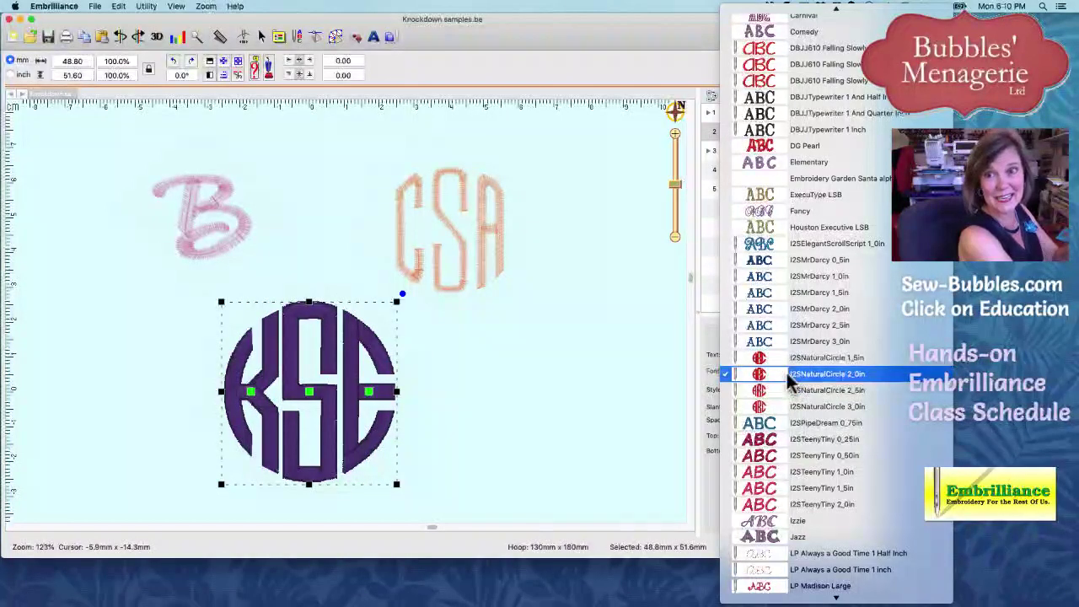
click(576, 361)
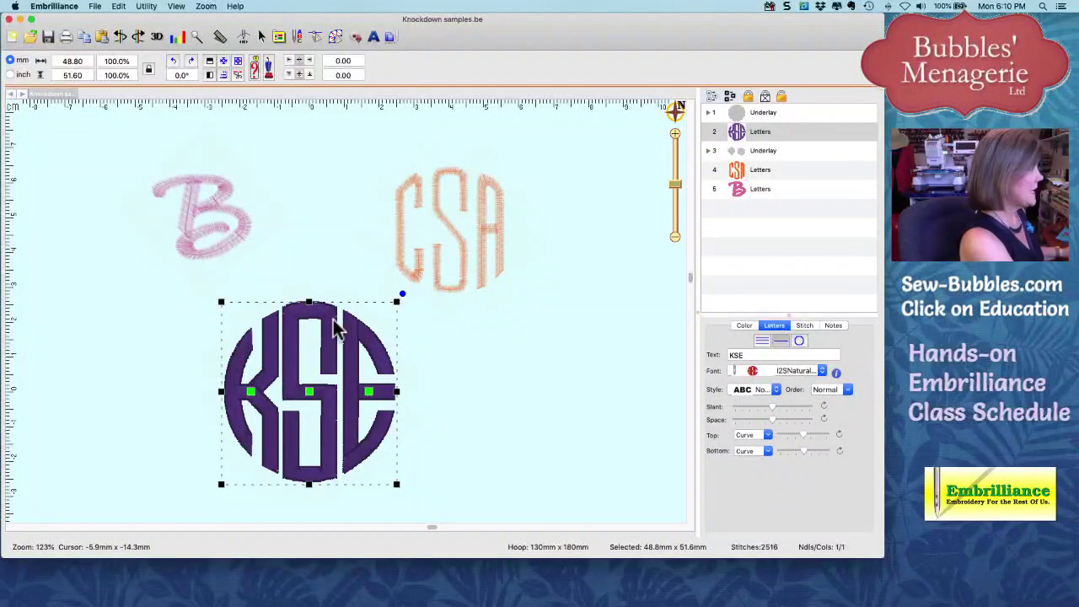
click(89, 156)
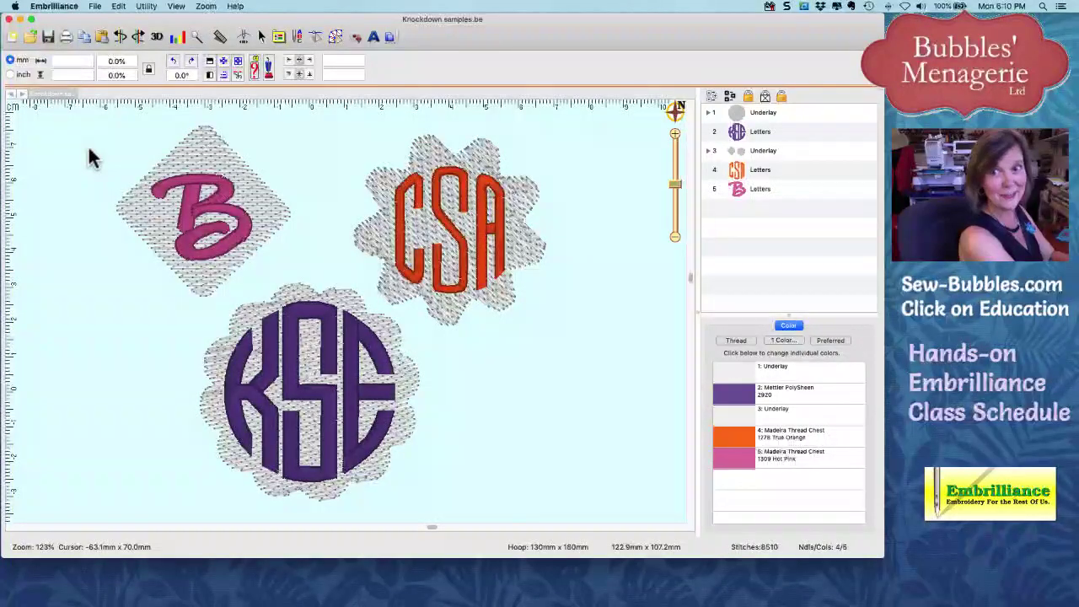
Step: Create a new page and add a lettering object with the text KSE
click(12, 37)
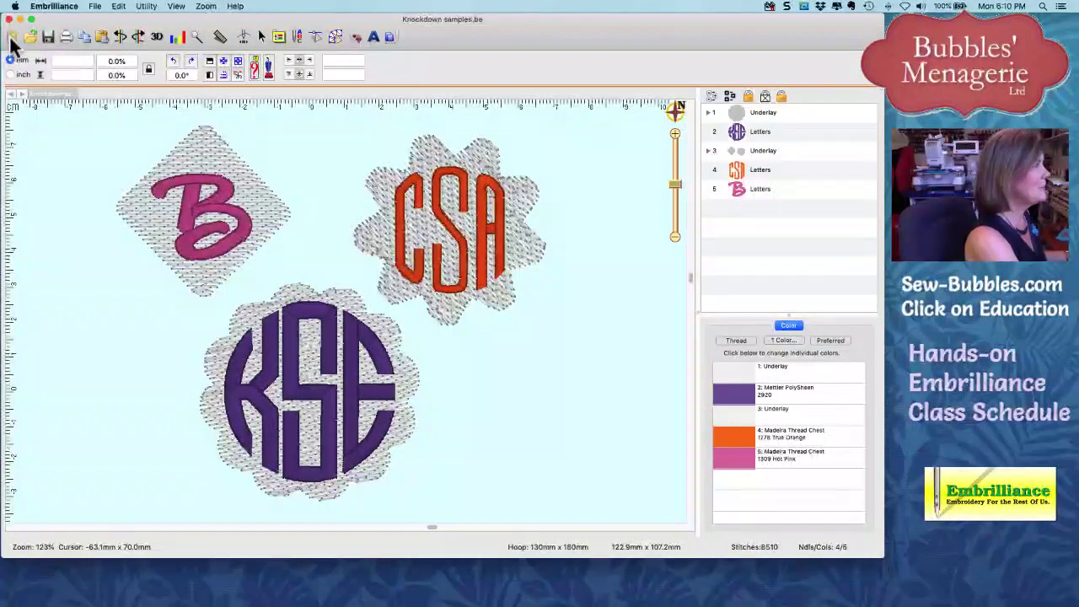
click(368, 36)
click(710, 354)
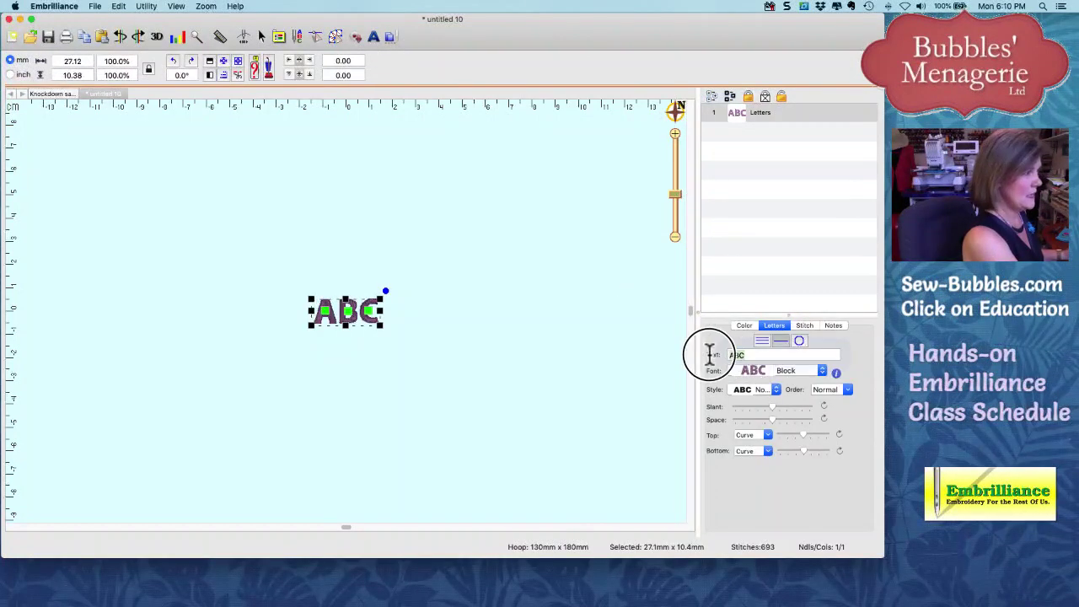
text(KSE)
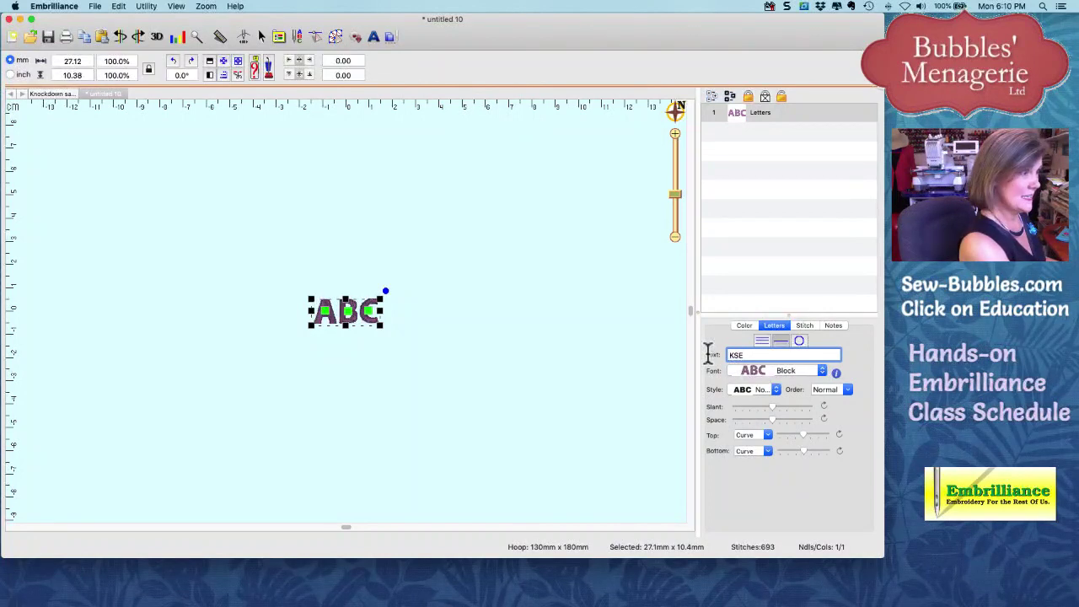
key(Return)
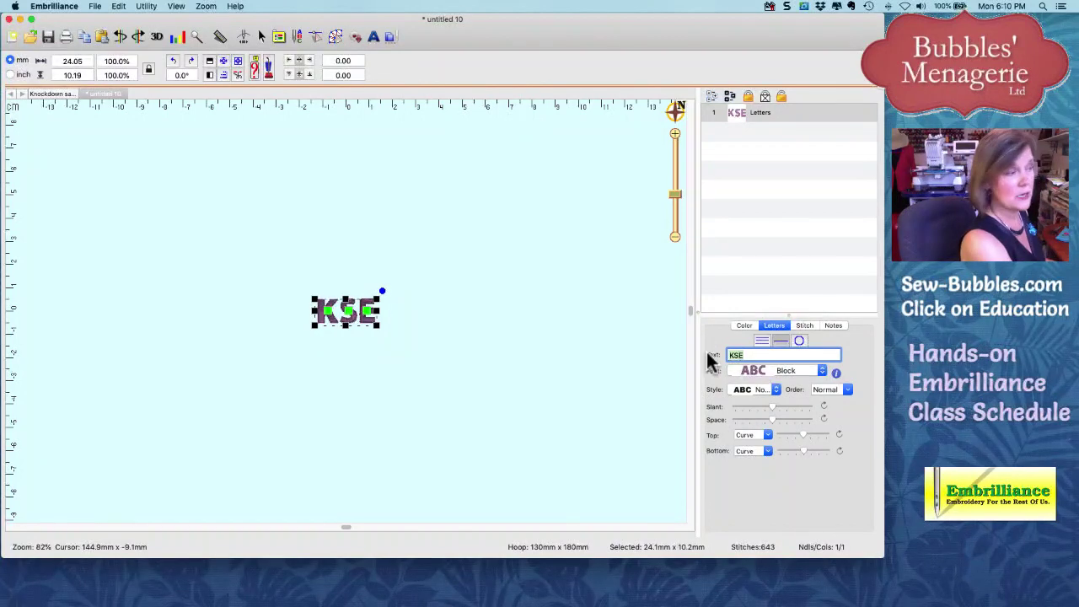
Step: Change the font of the KSE lettering to I2SNaturalCircle 2_0in
click(763, 368)
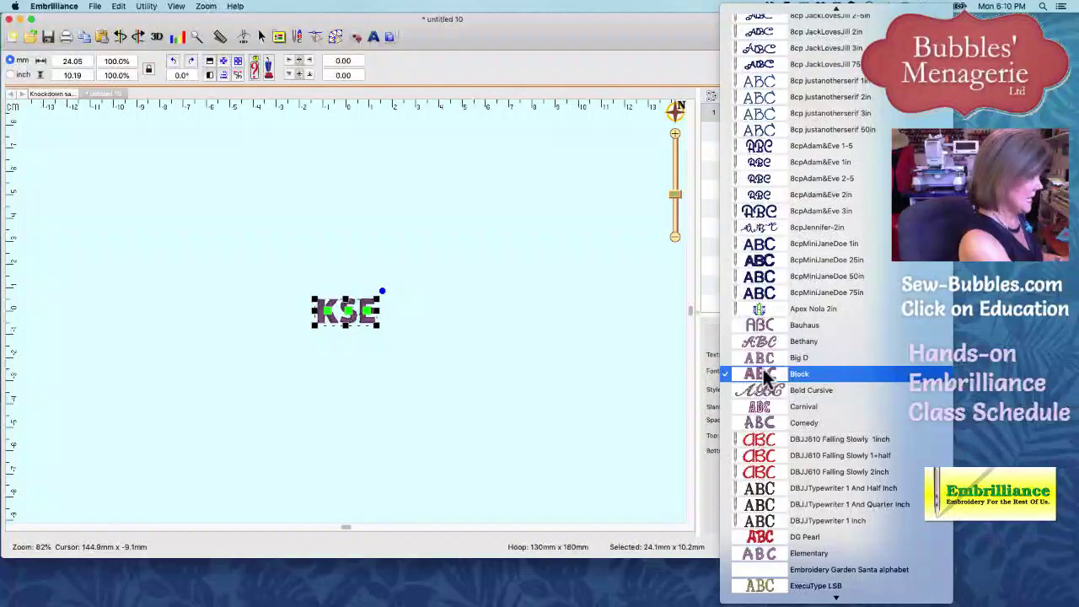
key(j)
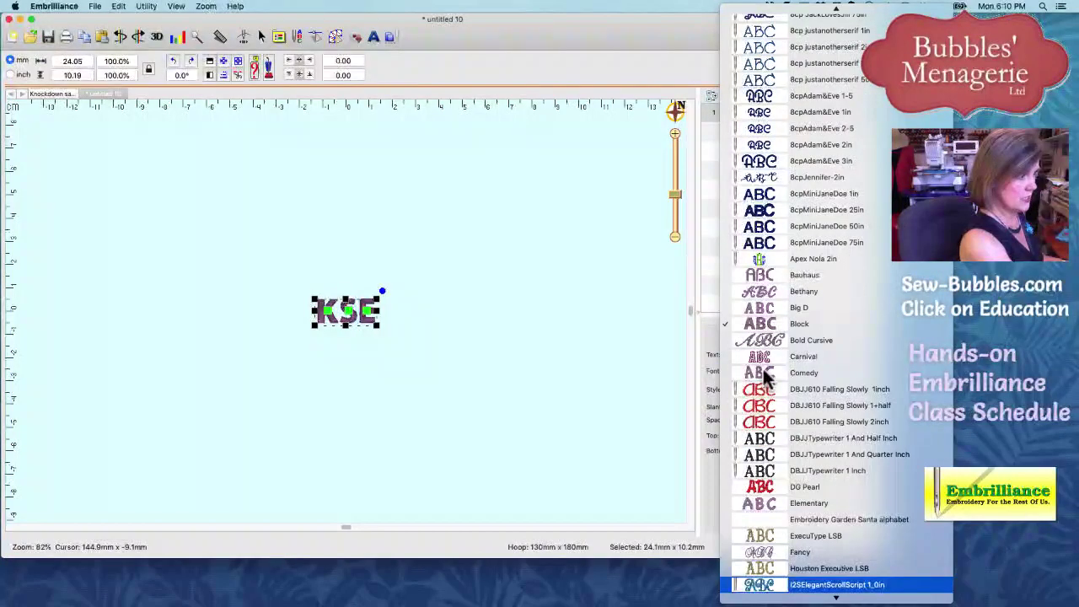
scroll(764, 377, down, 8)
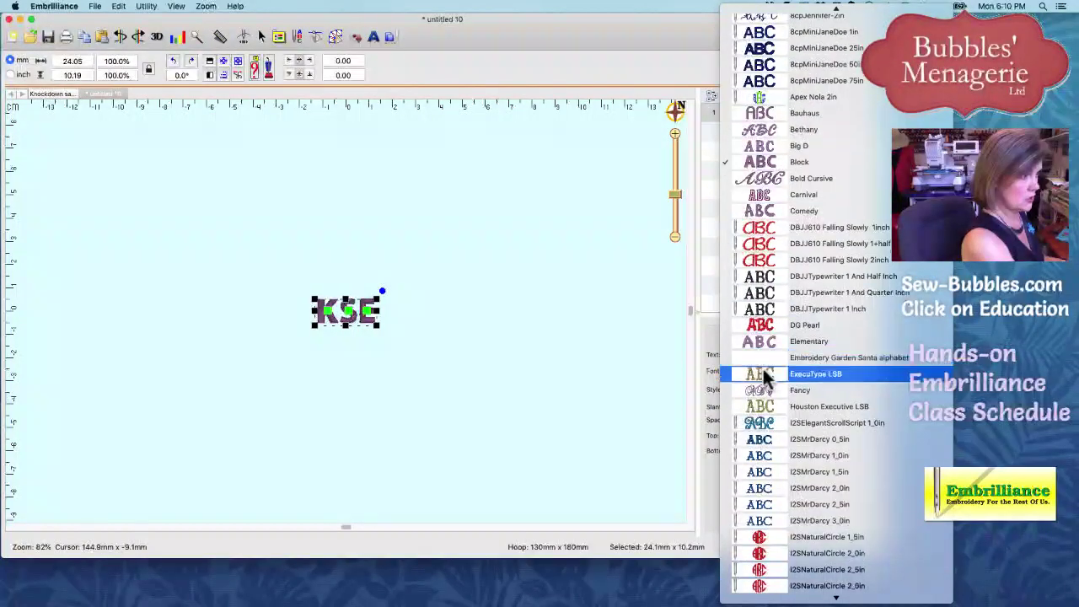
click(769, 478)
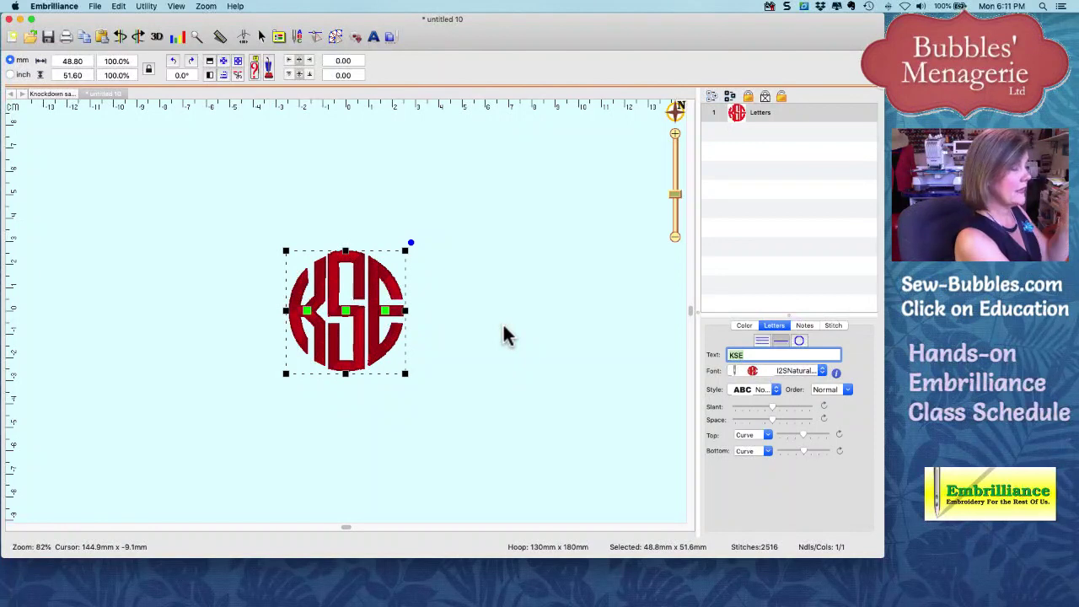
Step: Try plain knockdown stitching behind the KSE monogram and delete the resulting underlay
click(149, 8)
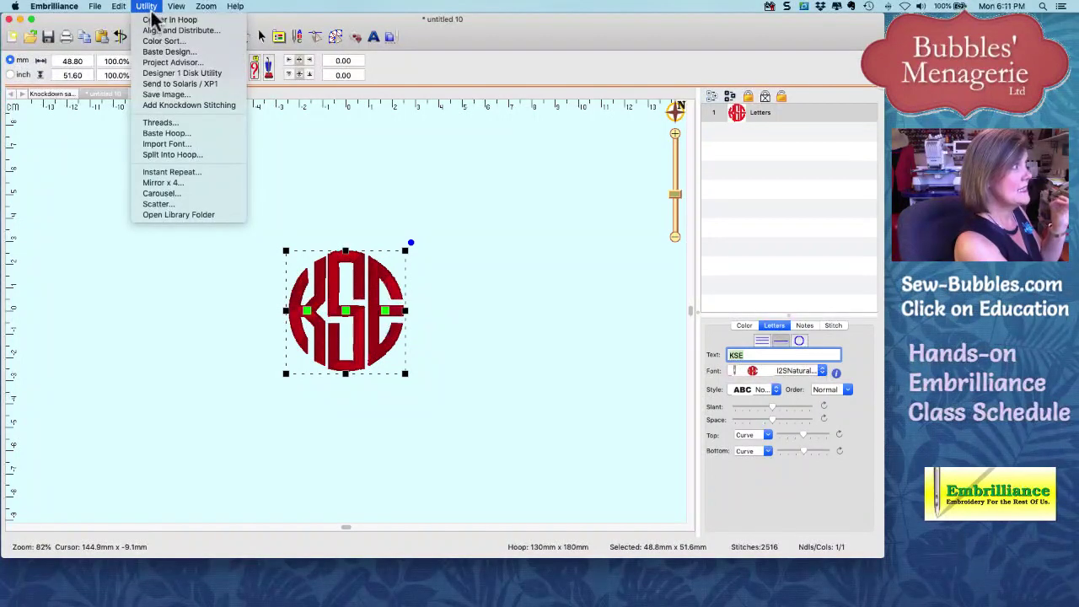
click(177, 105)
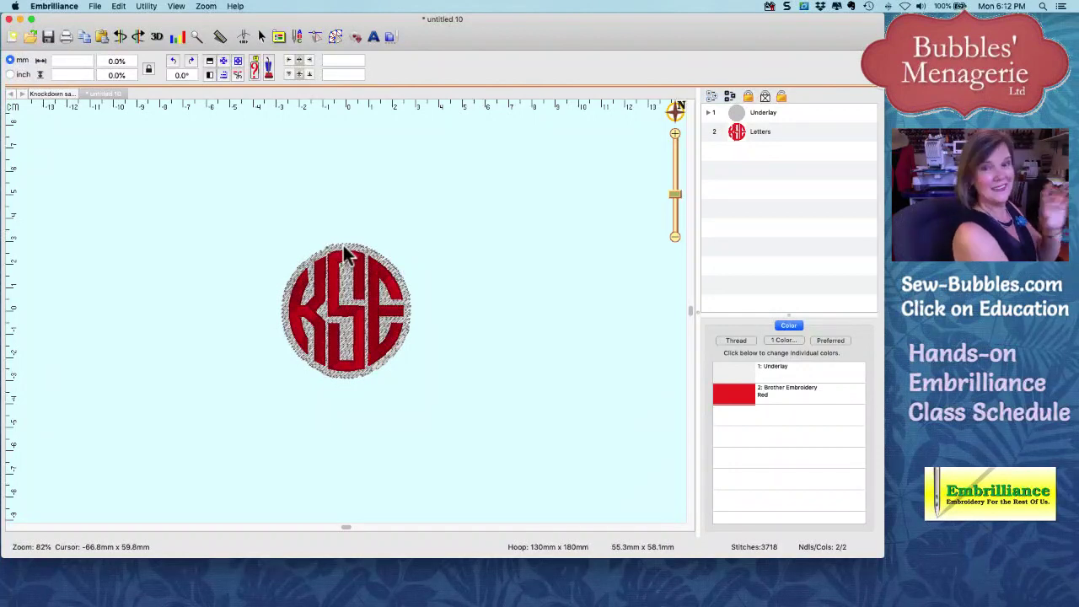
click(745, 113)
key(Delete)
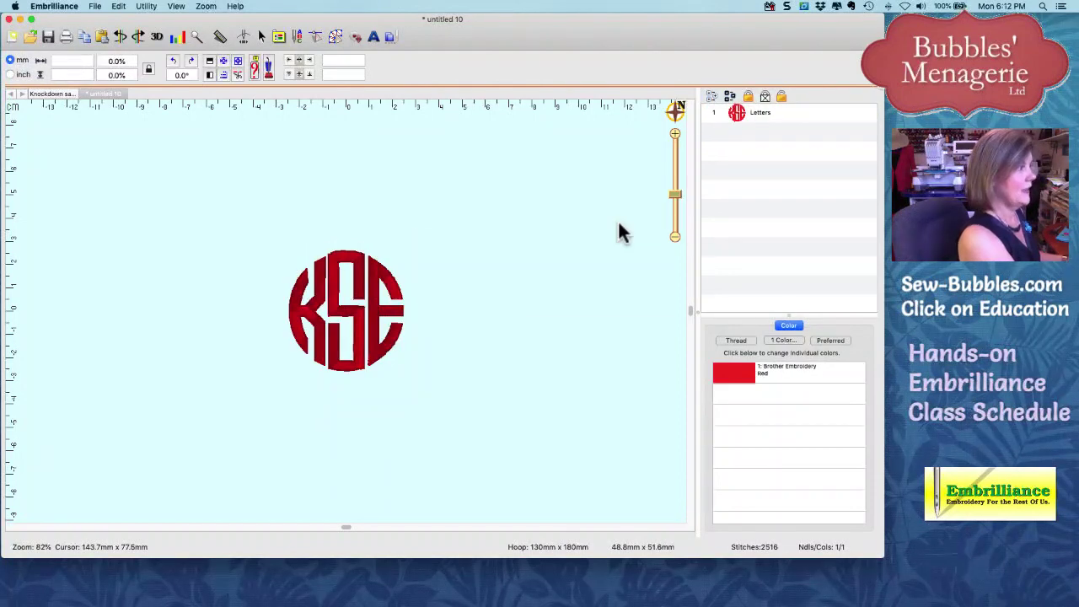
Step: Add a second lettering object containing only a period, set in the Block font
click(374, 38)
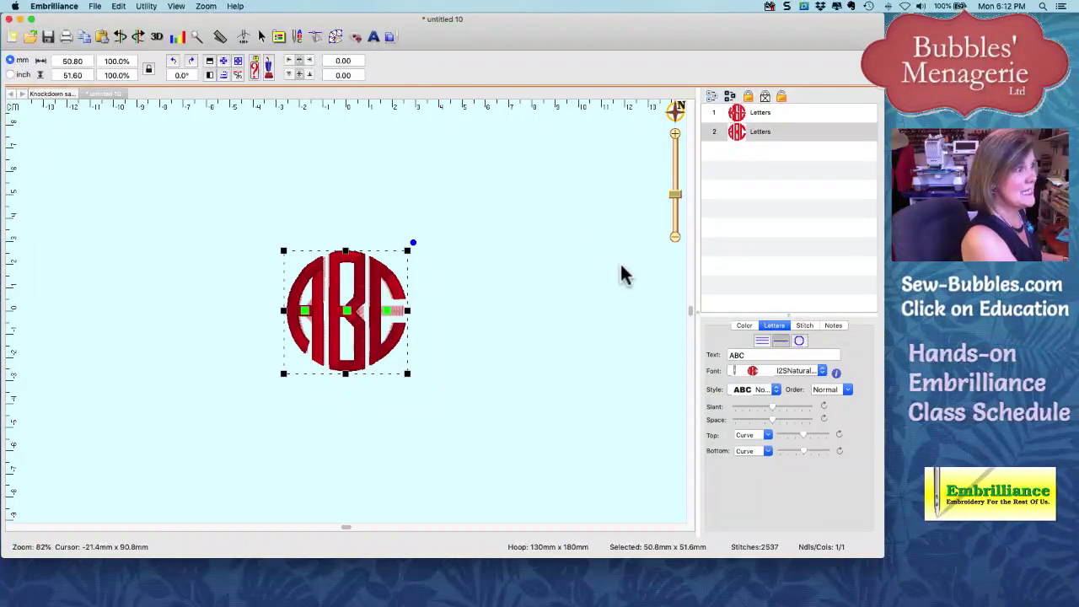
click(742, 355)
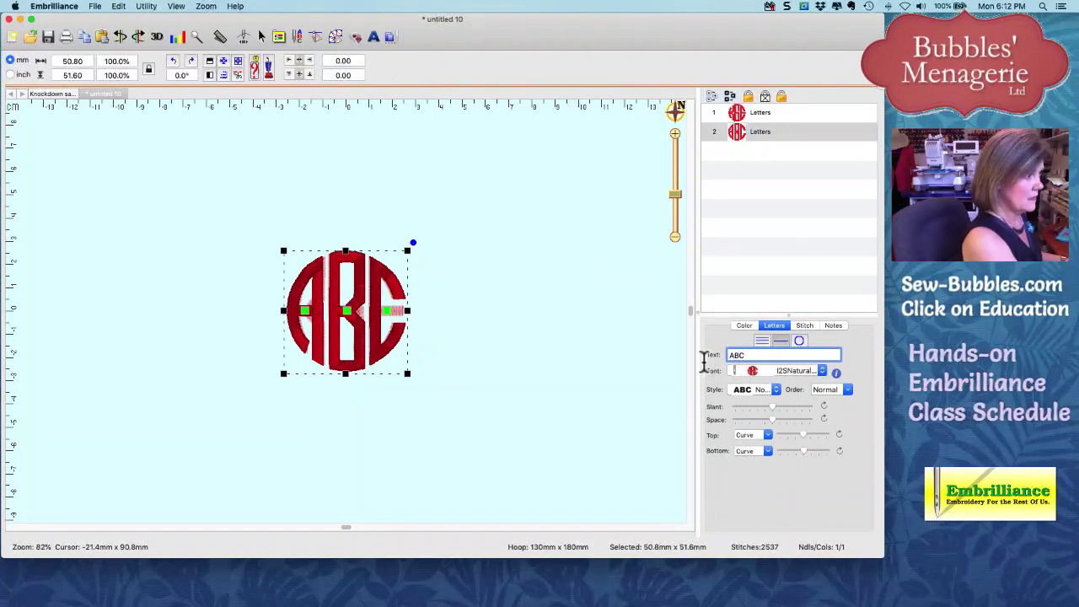
double_click(740, 355)
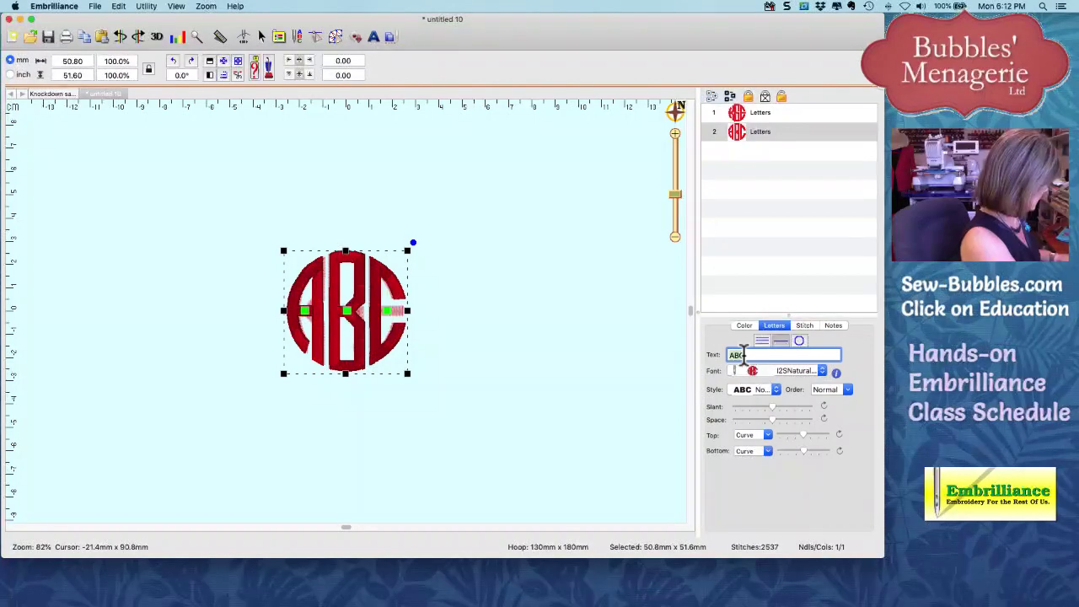
key(BackSpace)
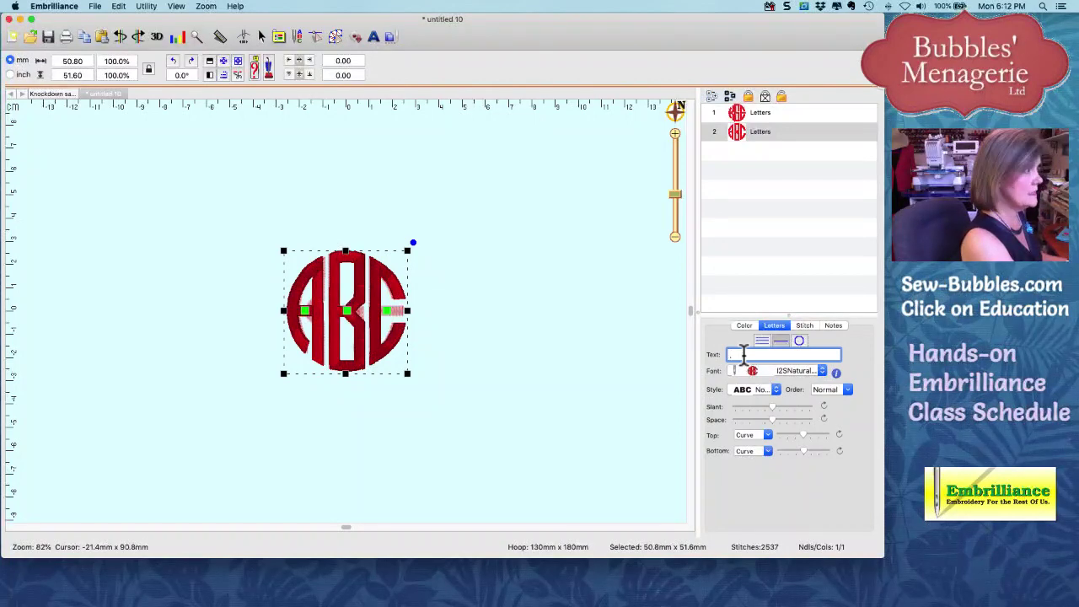
click(785, 371)
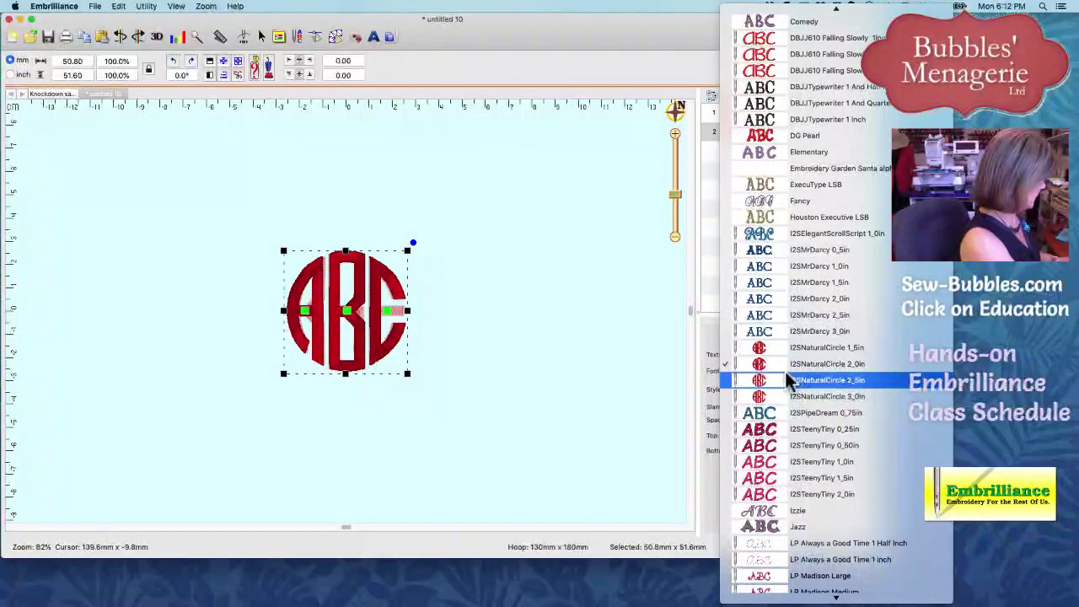
scroll(785, 371, up, 3)
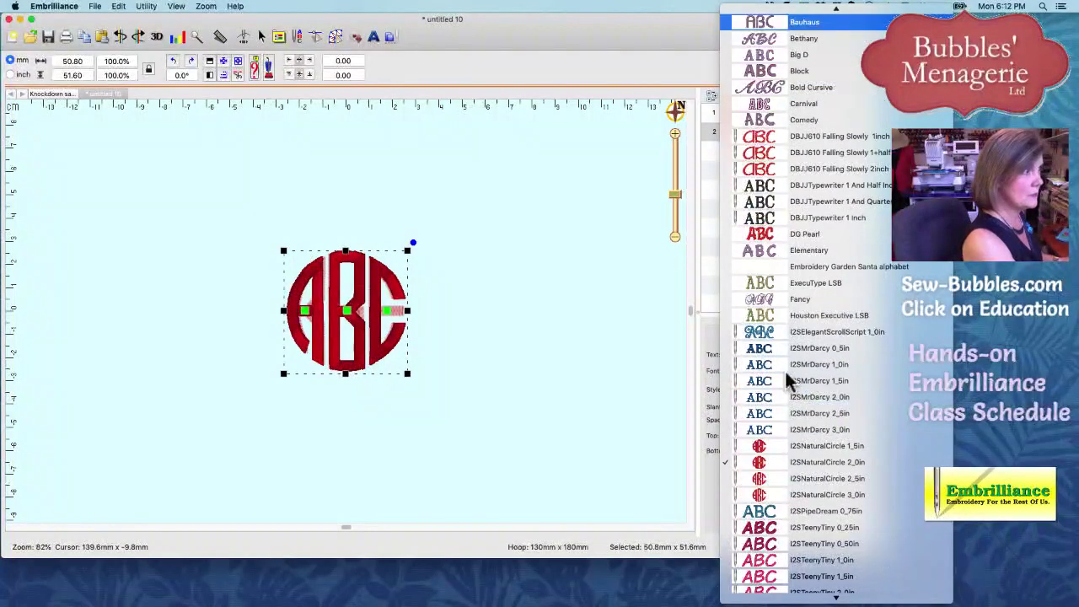
click(771, 71)
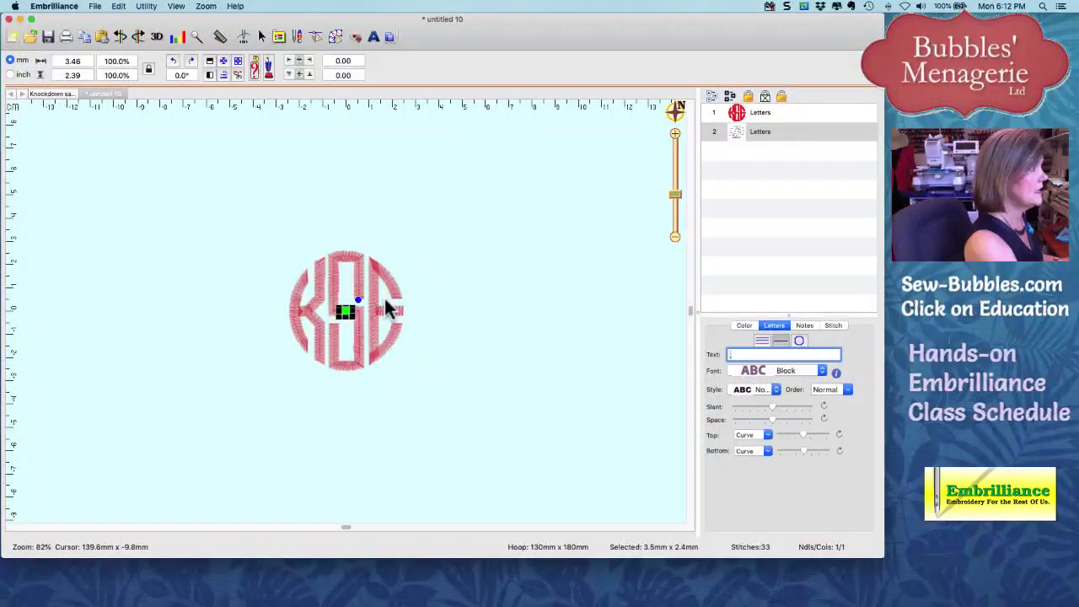
Step: Enlarge the period to a dot about 12.4 mm by 11.6 mm and place it over the top edge of the monogram's S
drag(352, 318, 346, 265)
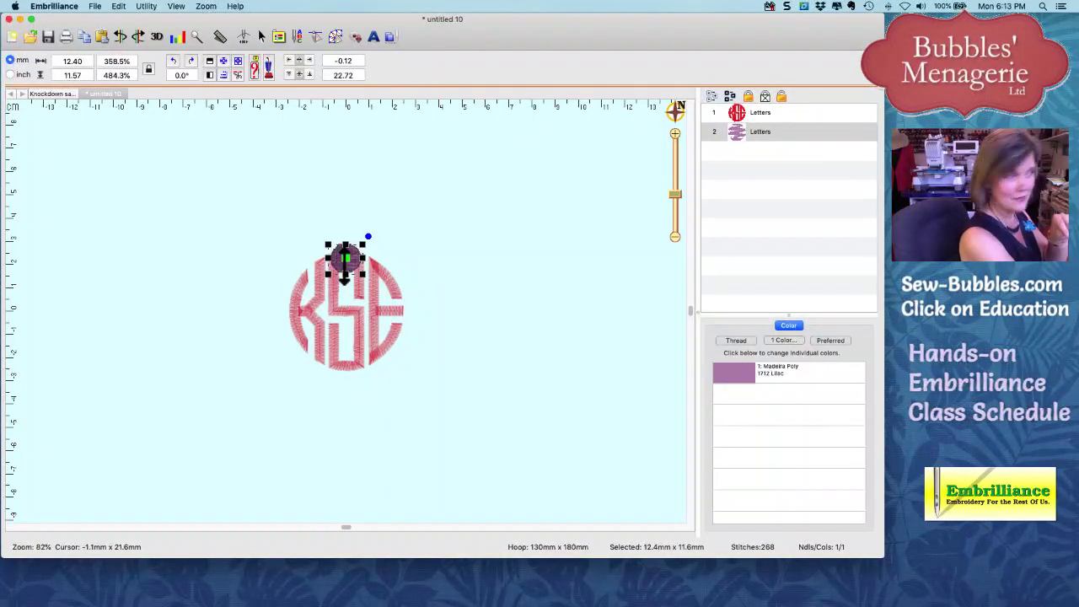
mouse_move(344, 256)
mouse_down()
mouse_move(346, 241)
mouse_move(345, 256)
mouse_up()
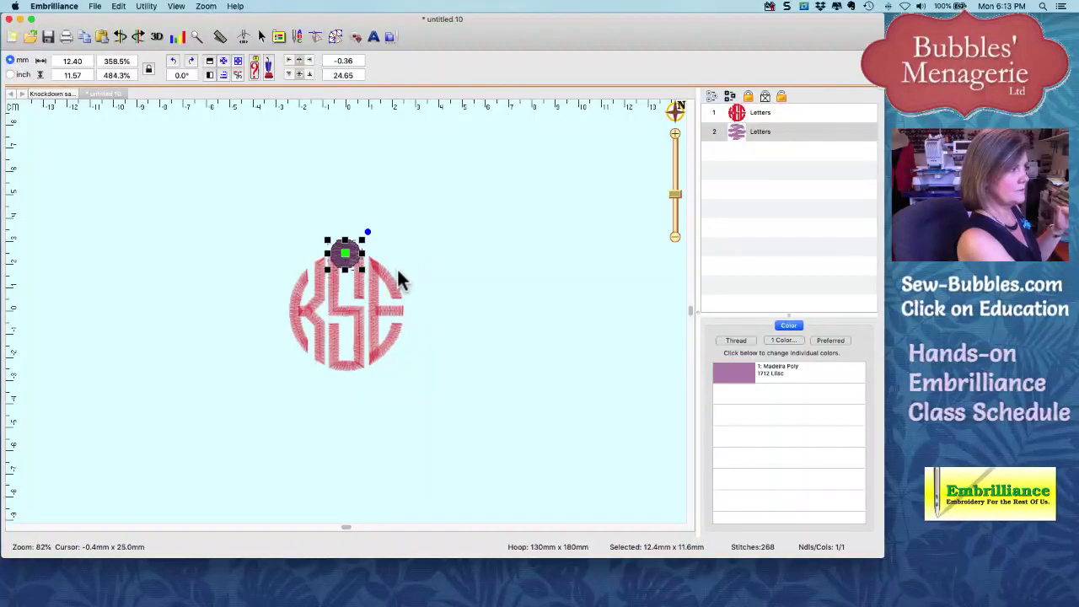
click(419, 268)
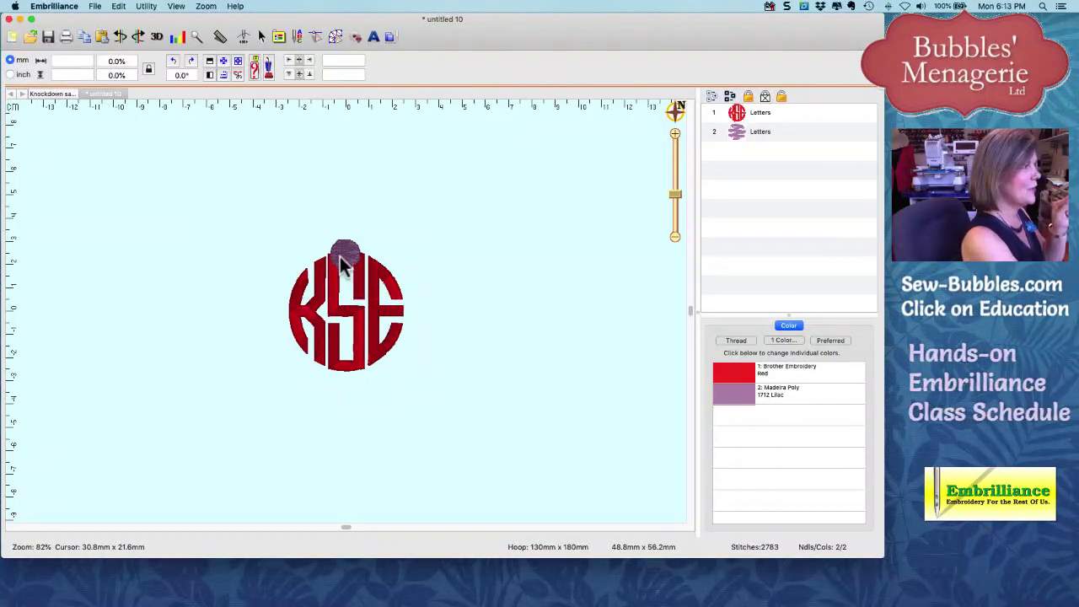
Step: Start a Carousel of the period dot around the monogram with a width and height of 60 mm
click(346, 258)
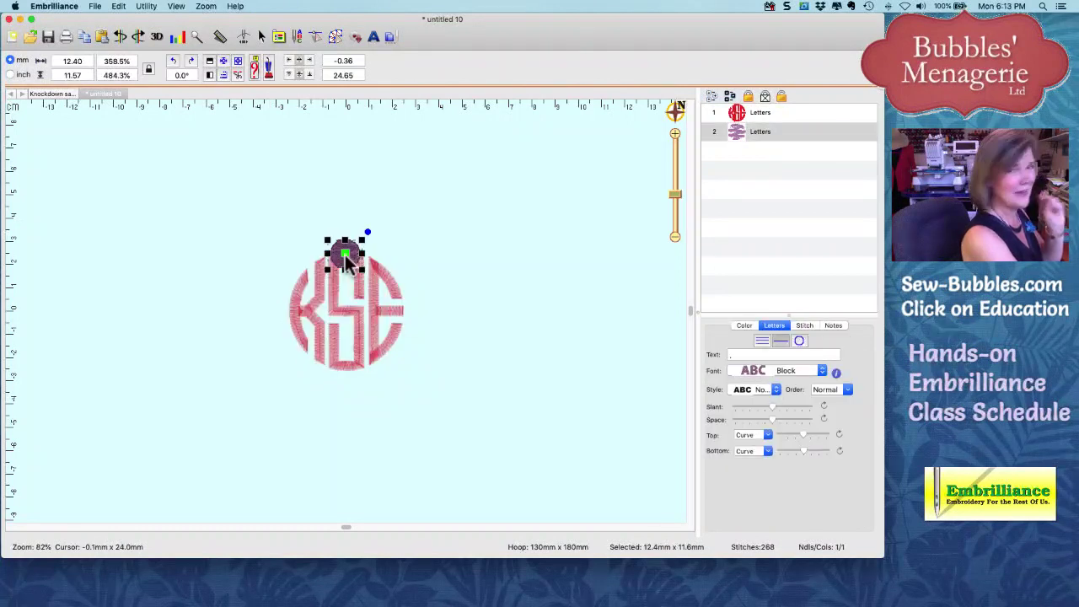
scroll(345, 253, down, 2)
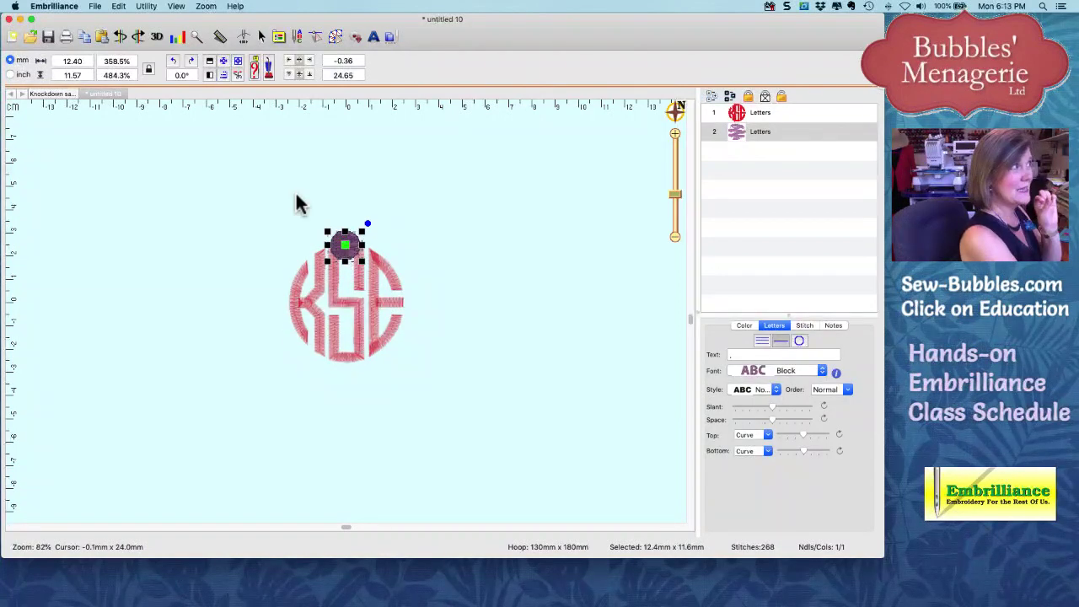
click(147, 6)
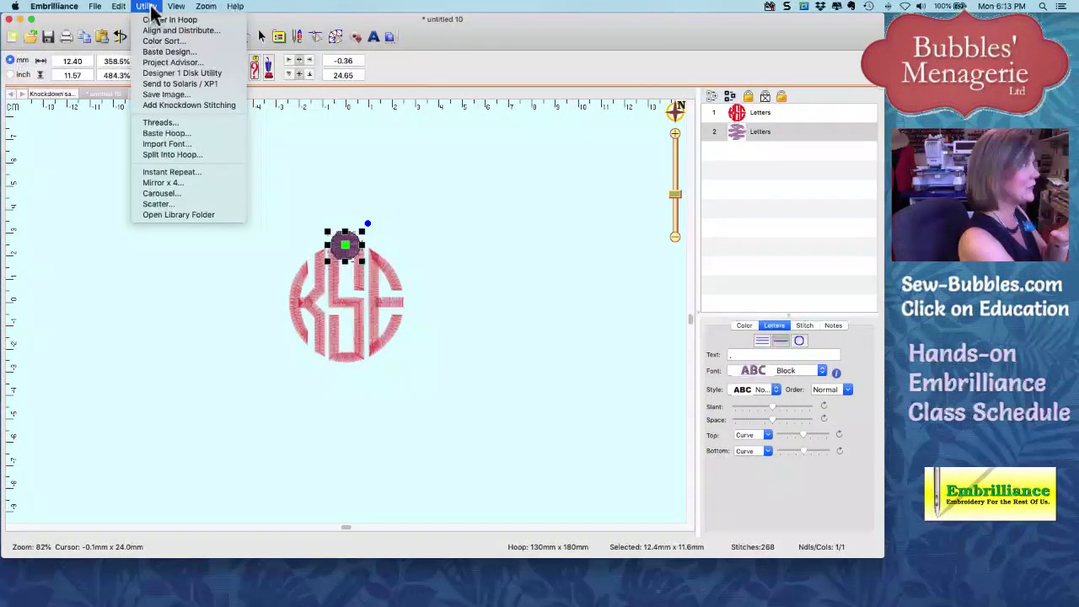
click(154, 194)
drag(220, 331, 759, 239)
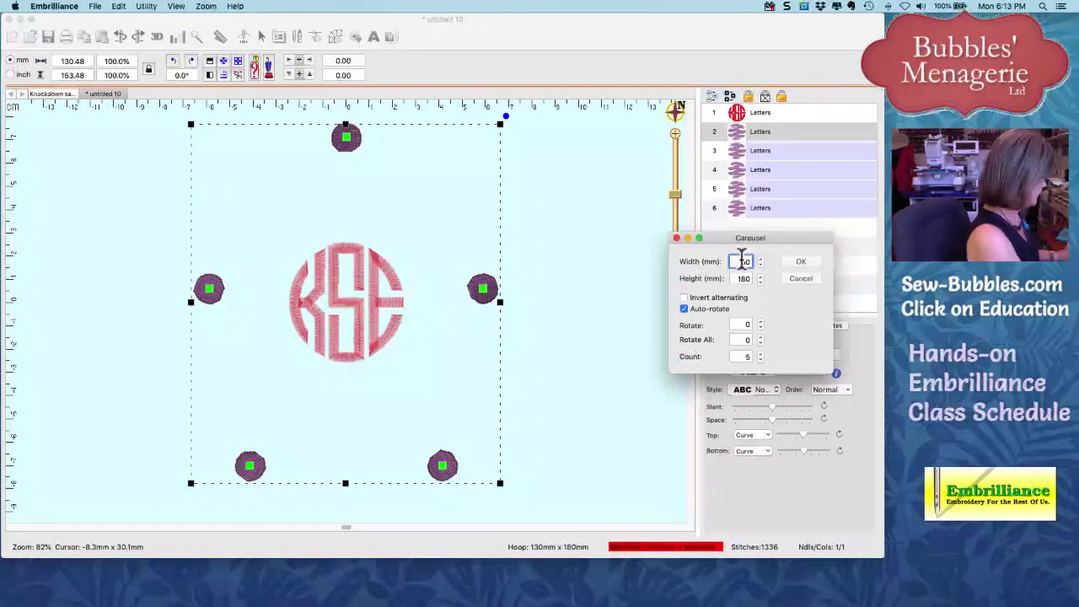
key(Tab)
text(160)
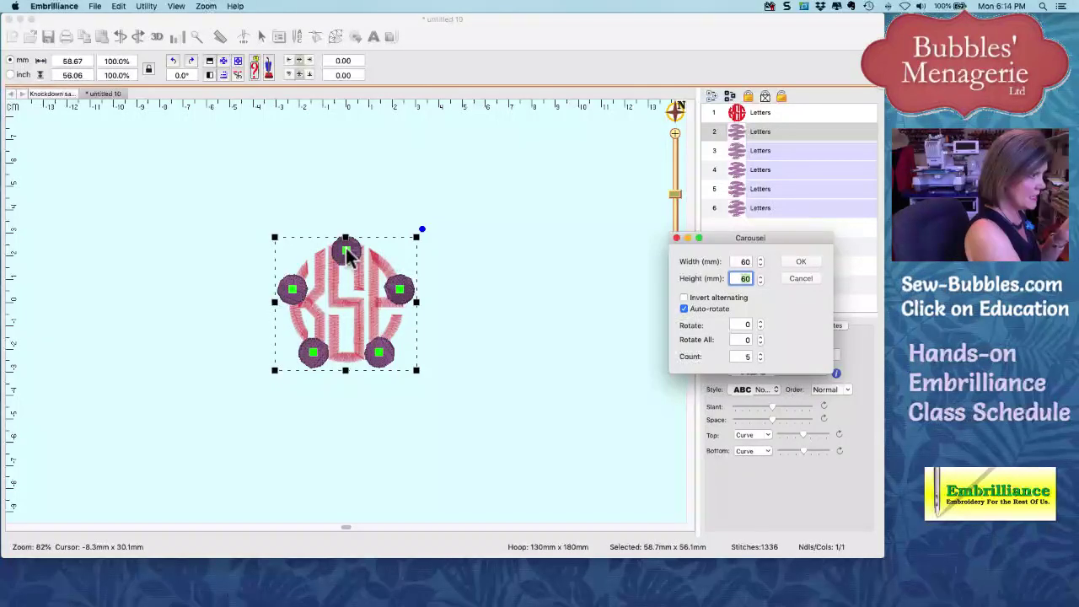
Step: Set the carousel count to 10 and apply it to ring the KSE monogram with dots
click(761, 354)
click(761, 354)
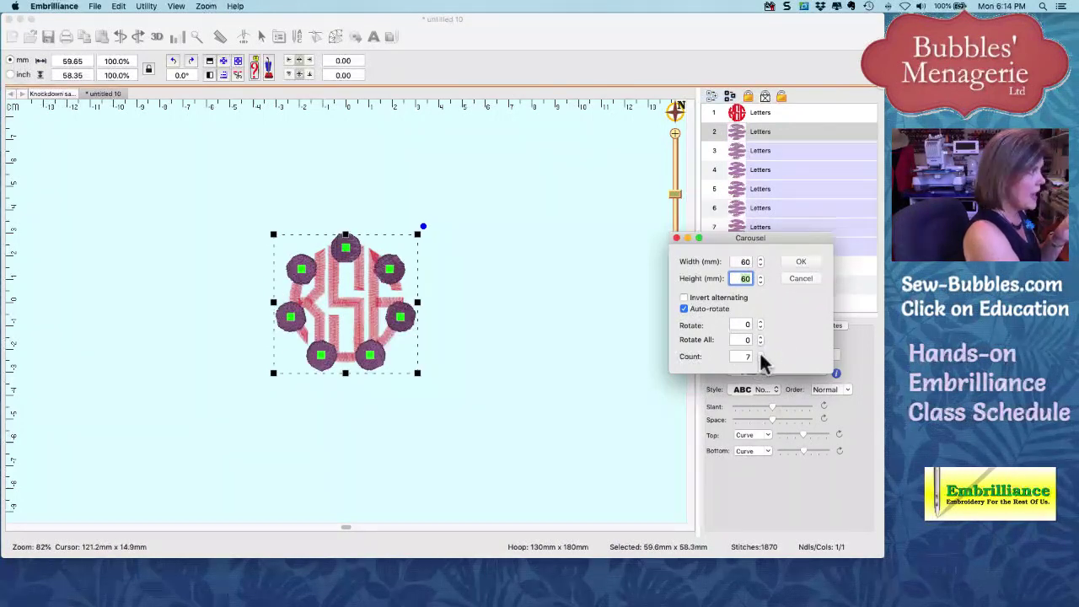
click(761, 355)
click(761, 354)
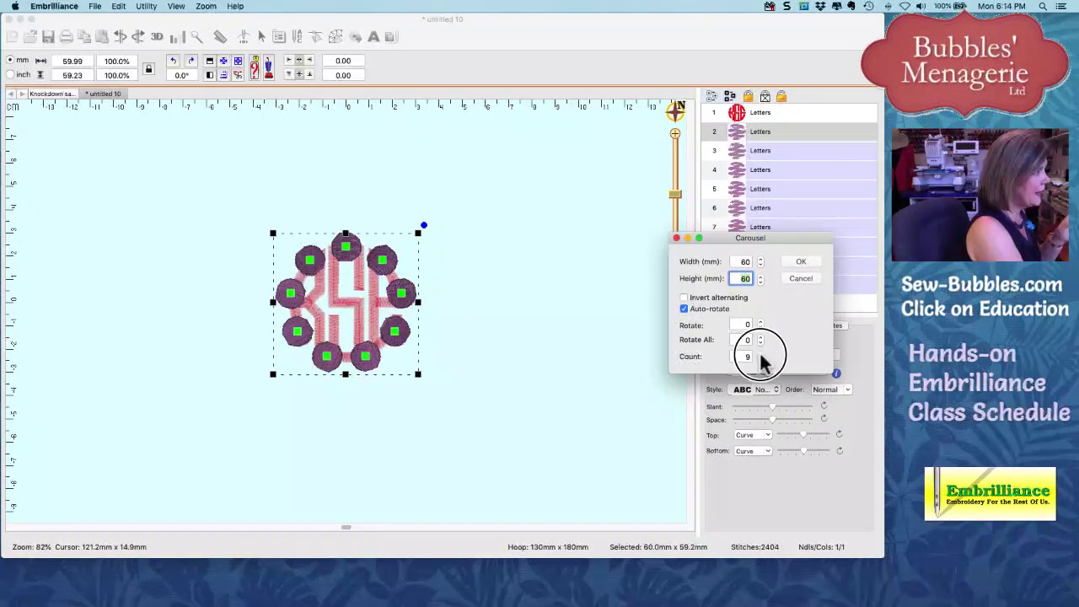
click(761, 354)
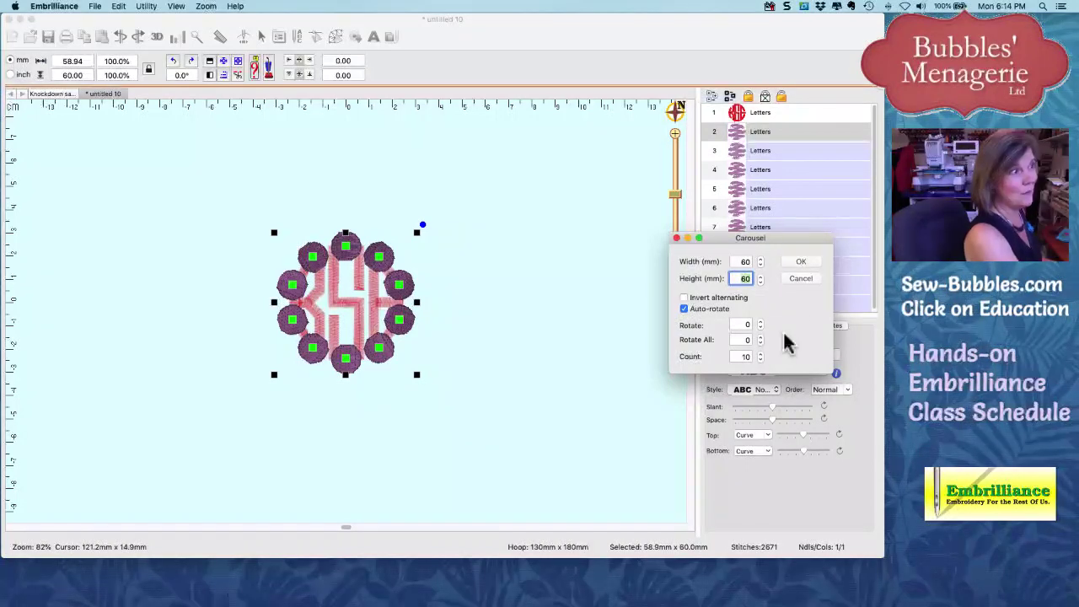
click(789, 262)
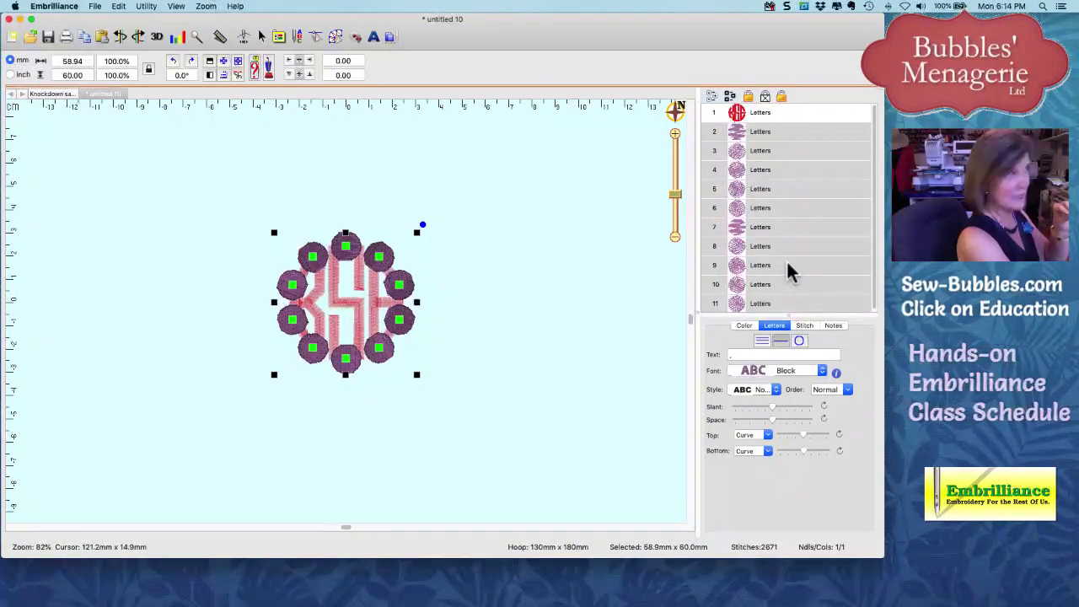
Step: Add knockdown stitching behind the KSE monogram and its ring of dots to form a scalloped underlay
scroll(777, 263, down, 1)
click(143, 9)
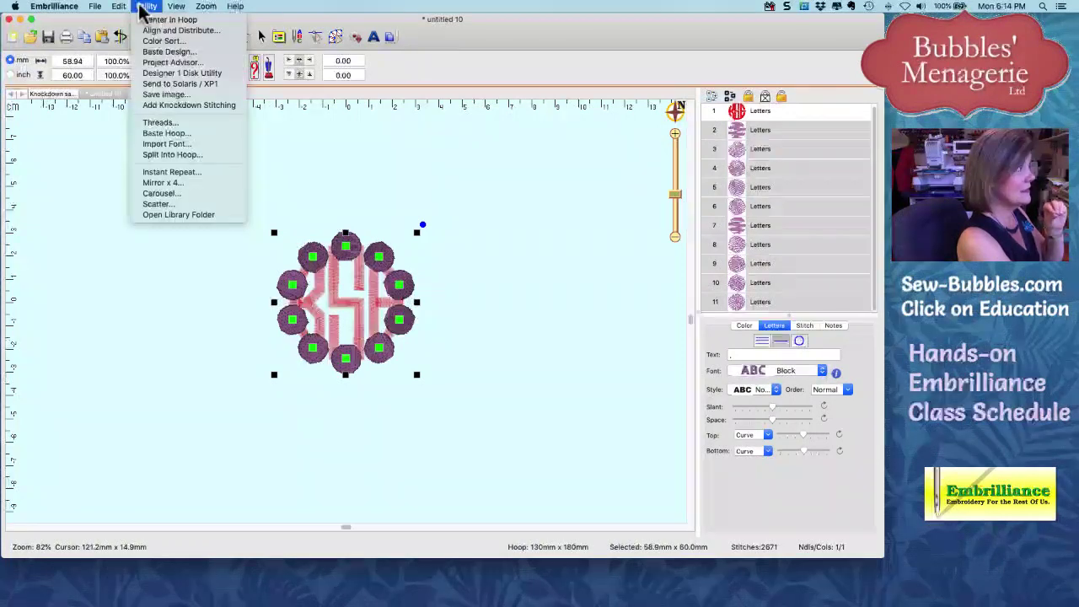
click(163, 105)
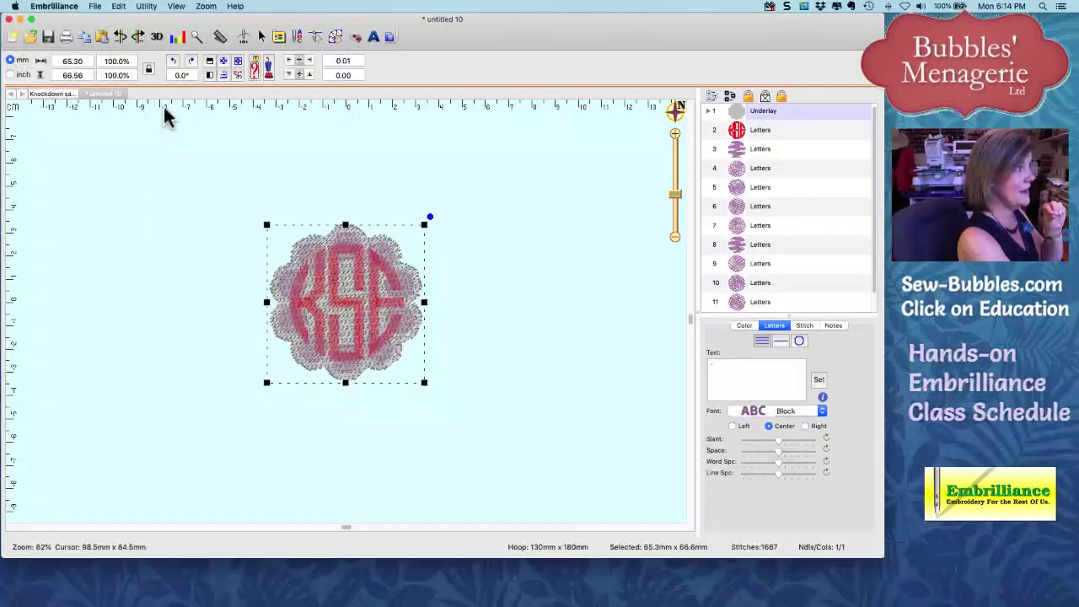
click(532, 243)
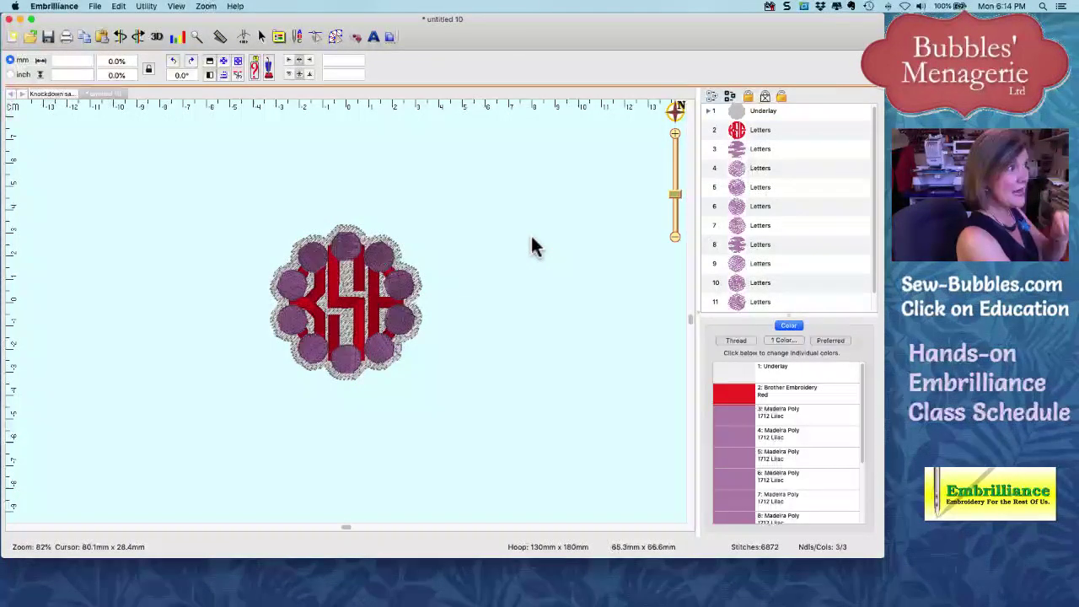
Step: Delete all the period dots around the KSE monogram, keeping only the letters and the scalloped underlay
scroll(739, 156, down, 1)
click(739, 143)
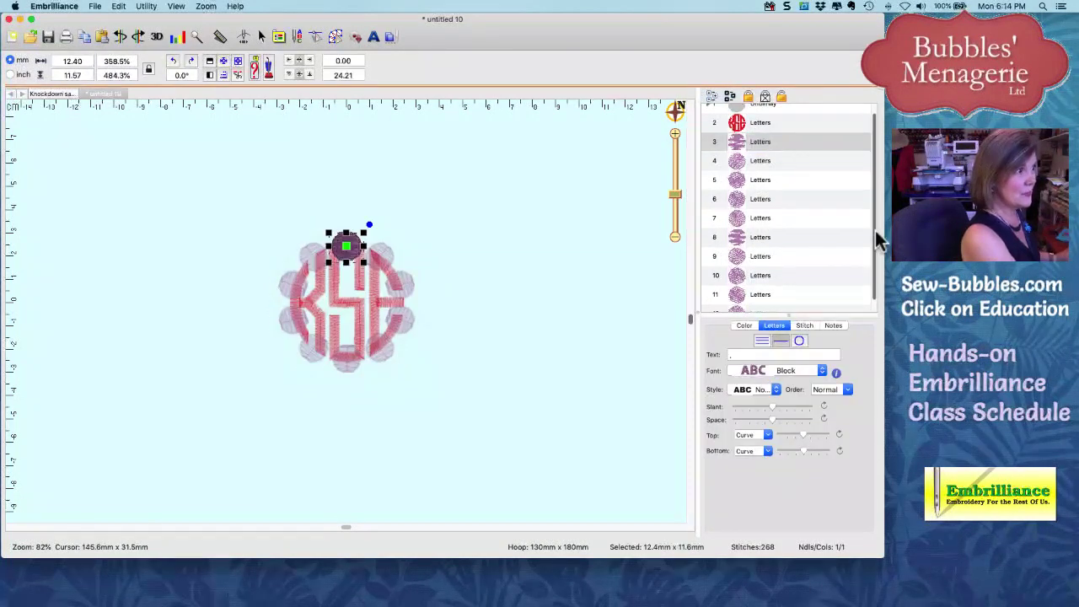
scroll(868, 241, down, 1)
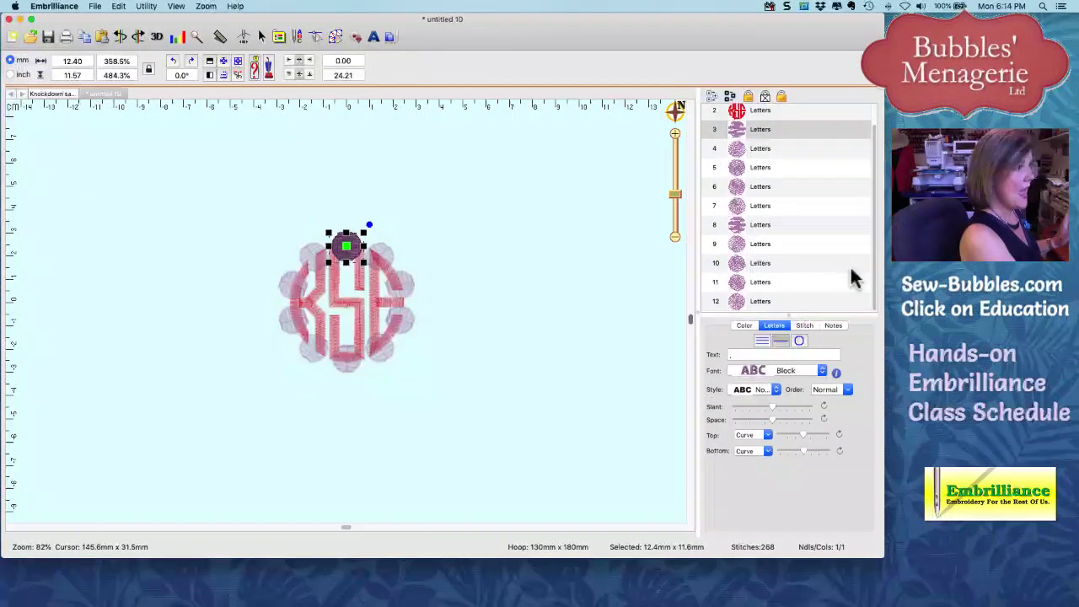
shift+click(742, 306)
key(Delete)
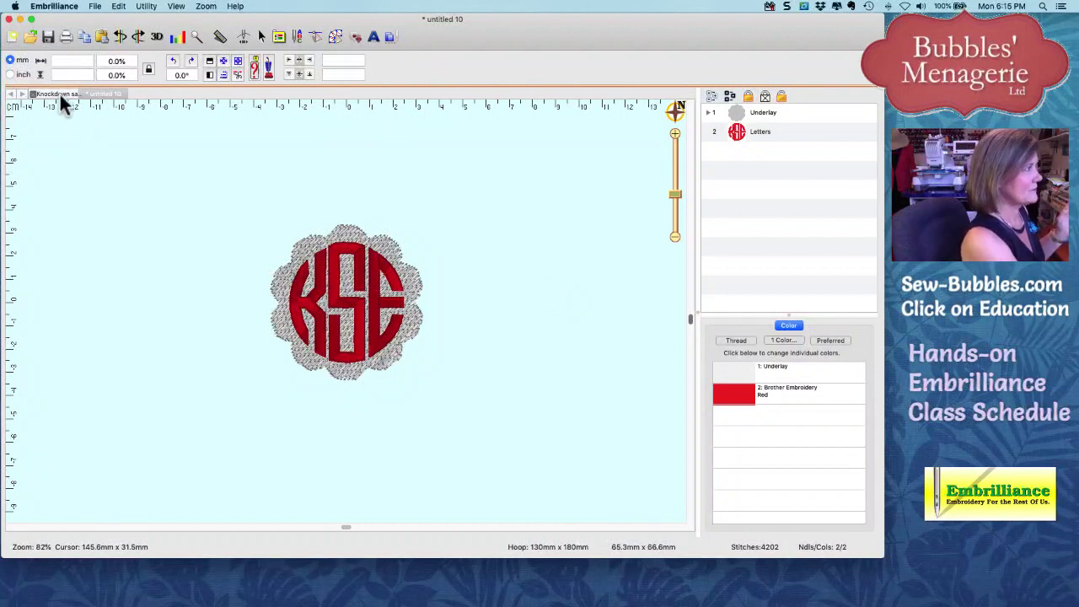
Step: Close the untitled KSE design without saving the changes
scroll(59, 92, down, 1)
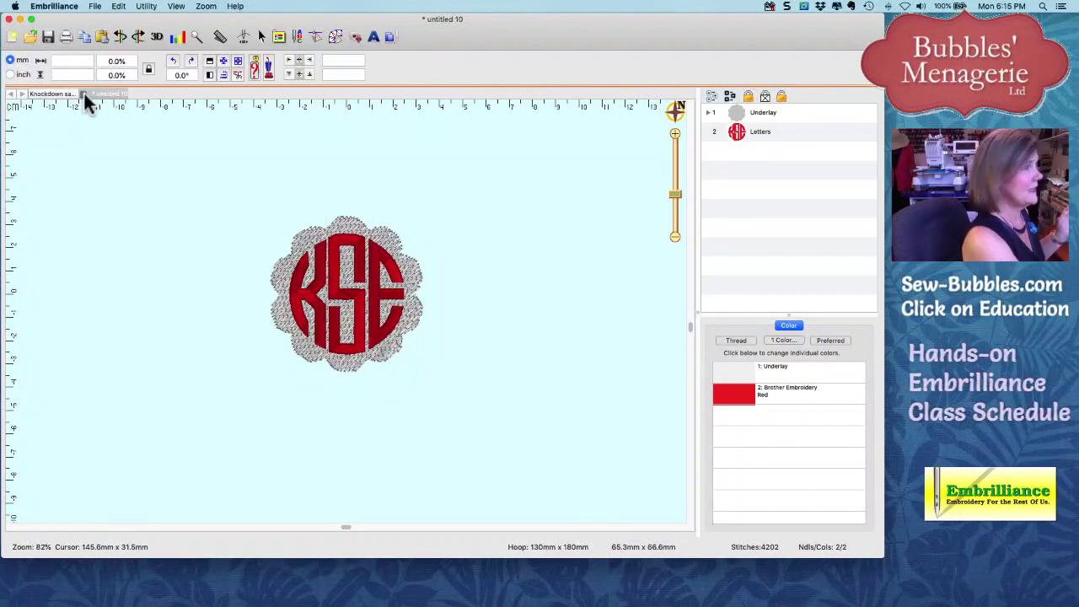
click(84, 93)
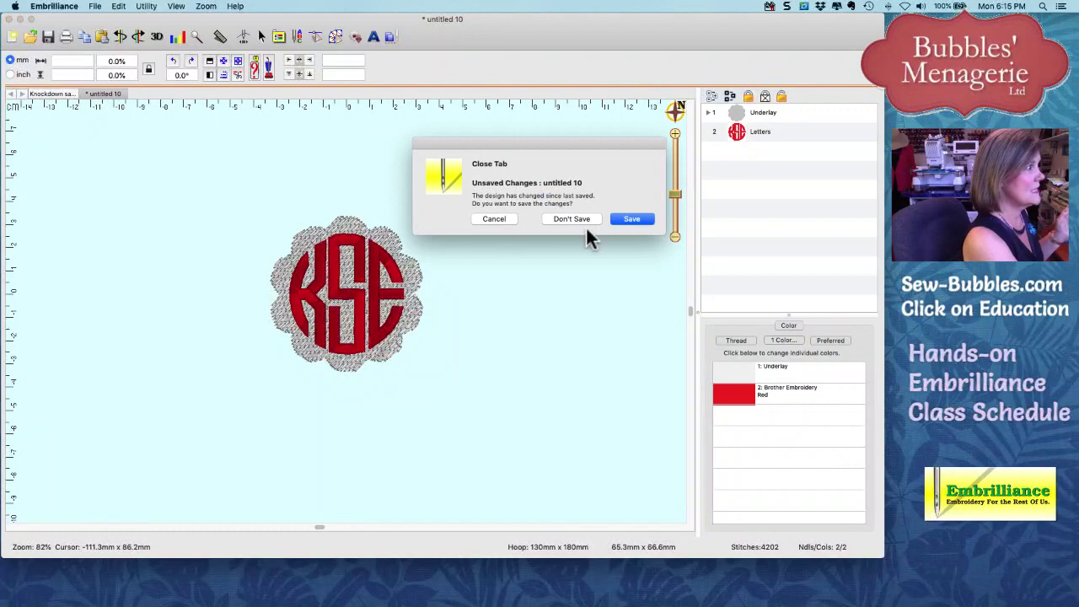
click(585, 217)
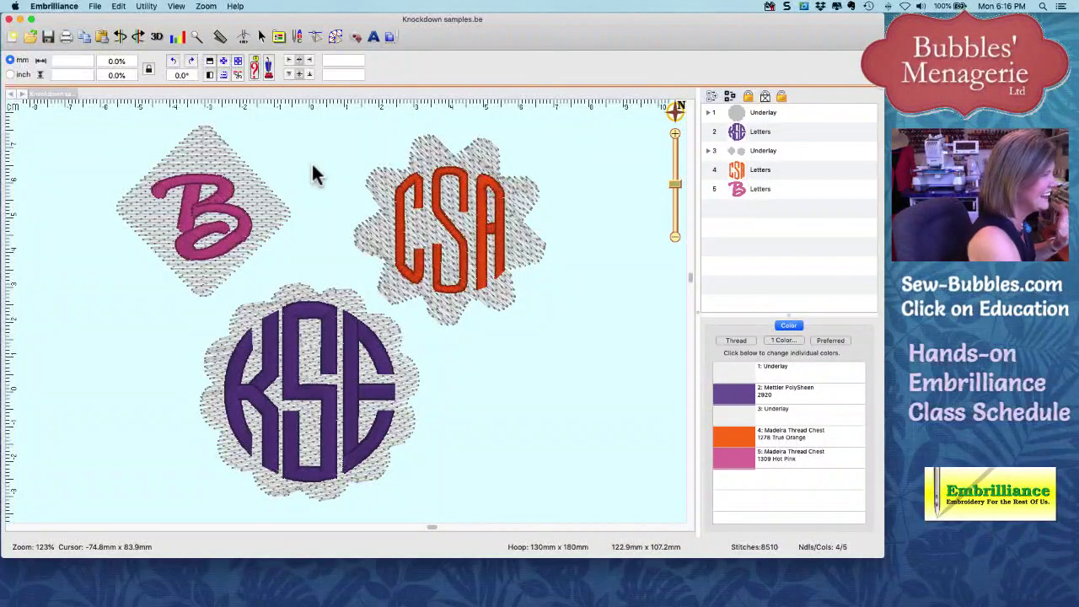
Step: Check which font the CSA monogram uses in the knockdown samples design
click(452, 242)
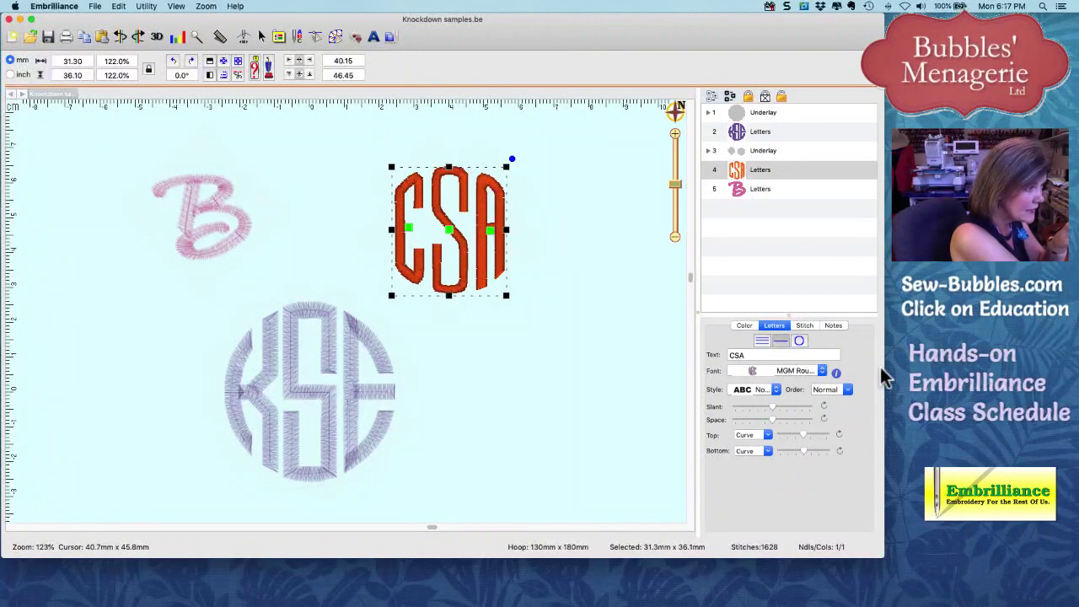
click(784, 373)
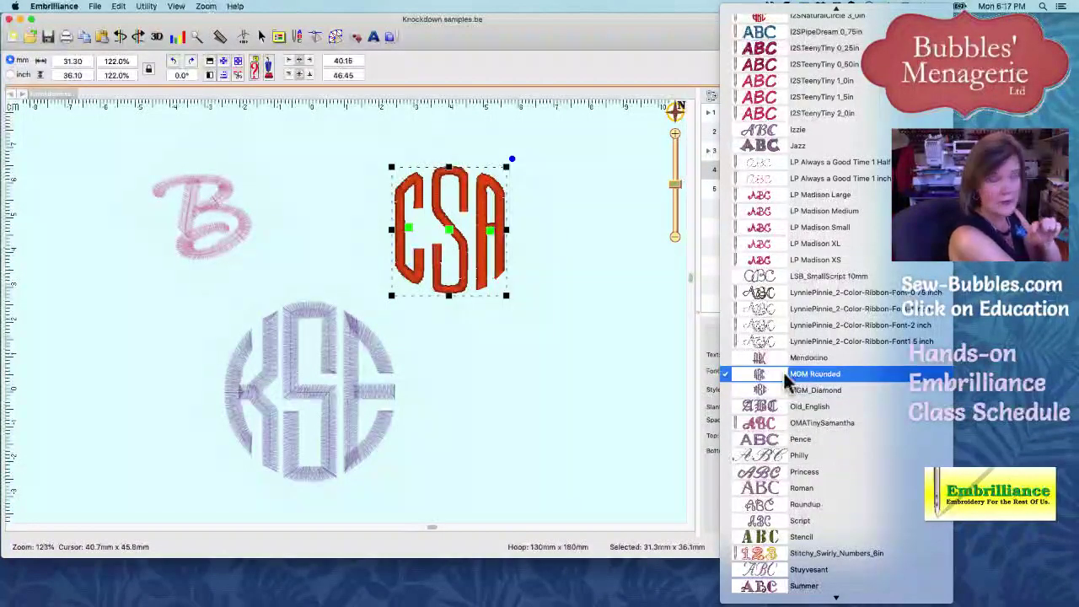
click(778, 374)
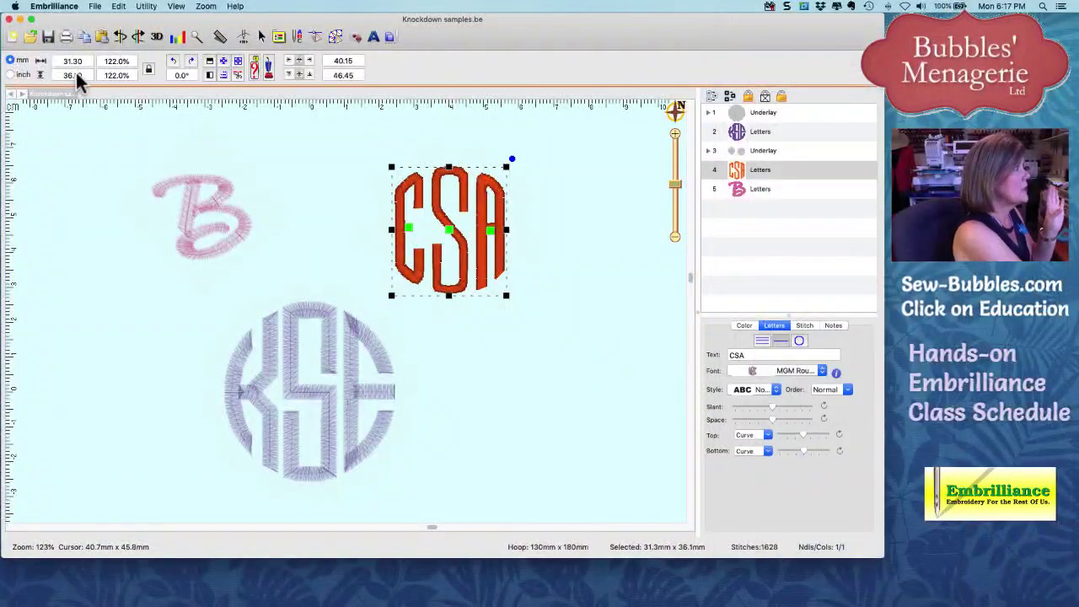
Step: Create a new design and add a lettering object with the text CSA
click(12, 38)
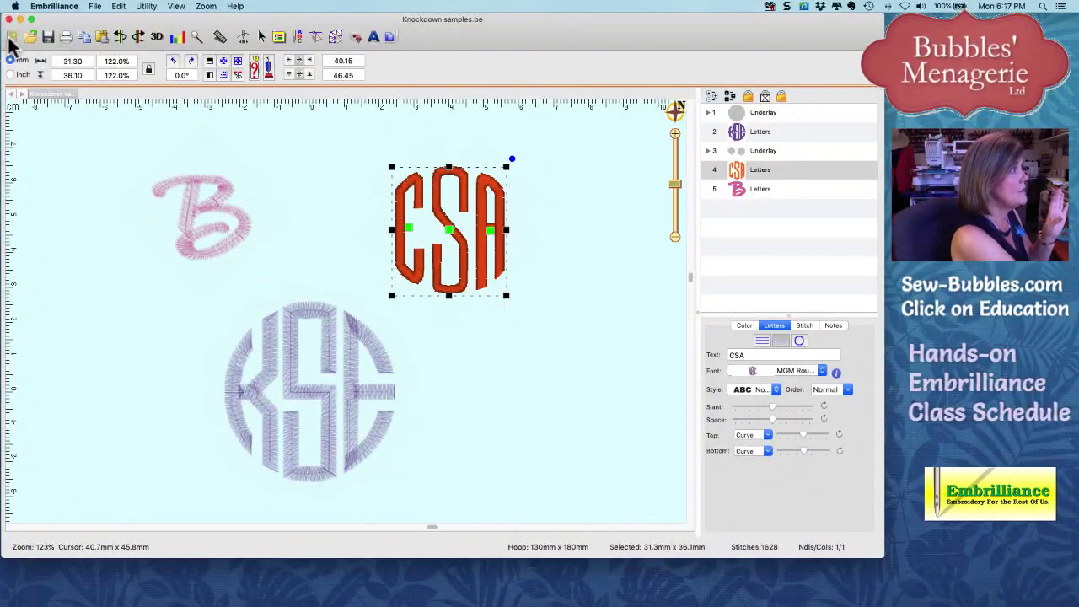
click(374, 37)
click(757, 355)
text(CSA)
key(Return)
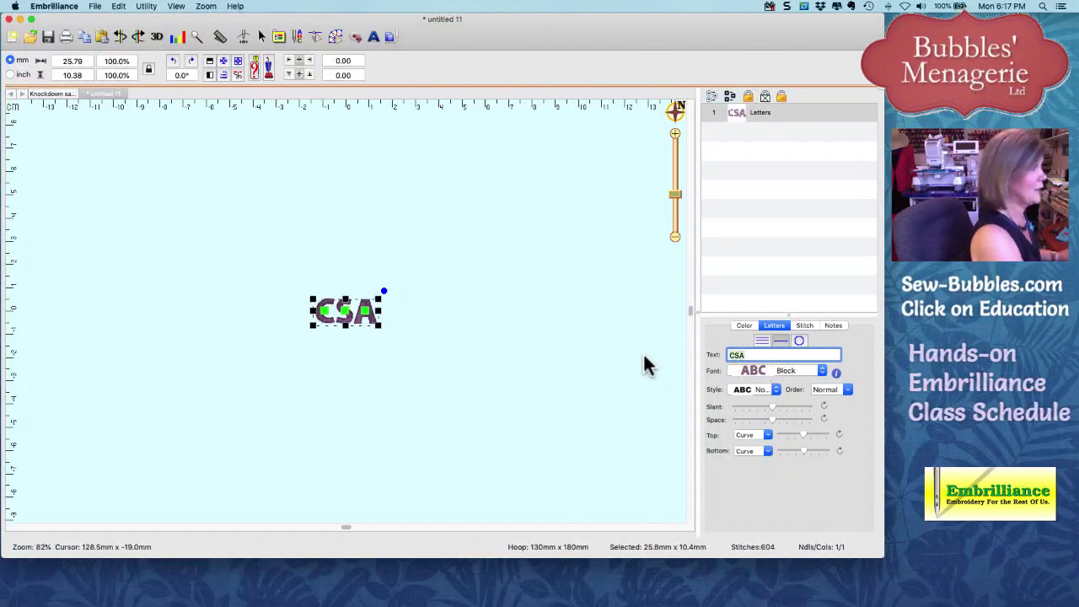
Step: Set the CSA lettering to the MGM Rounded font and enlarge it proportionally to about 39.2 mm by 45.3 mm
click(747, 370)
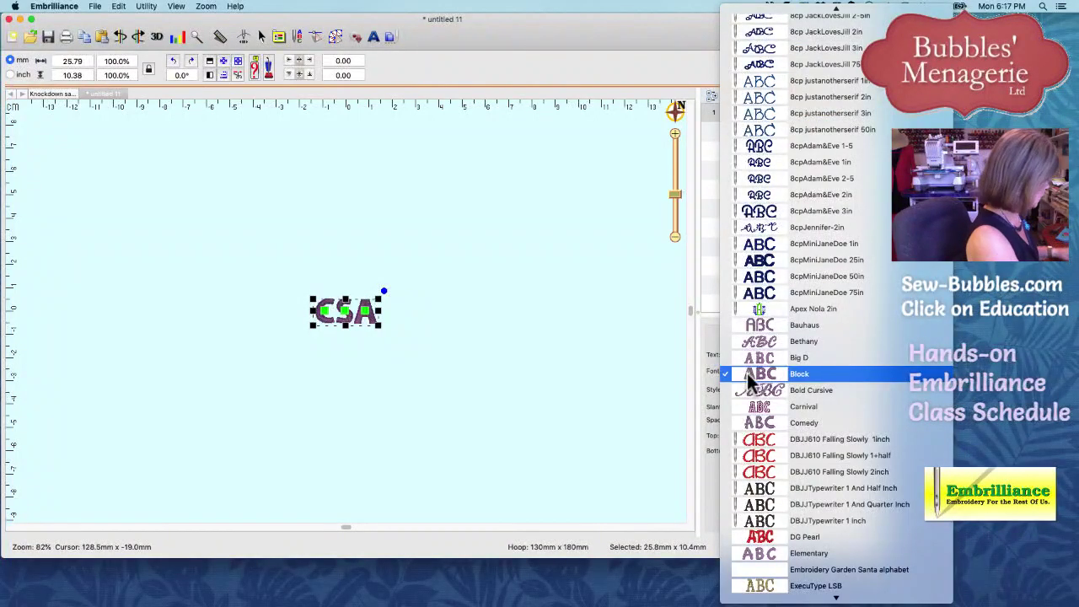
key(m)
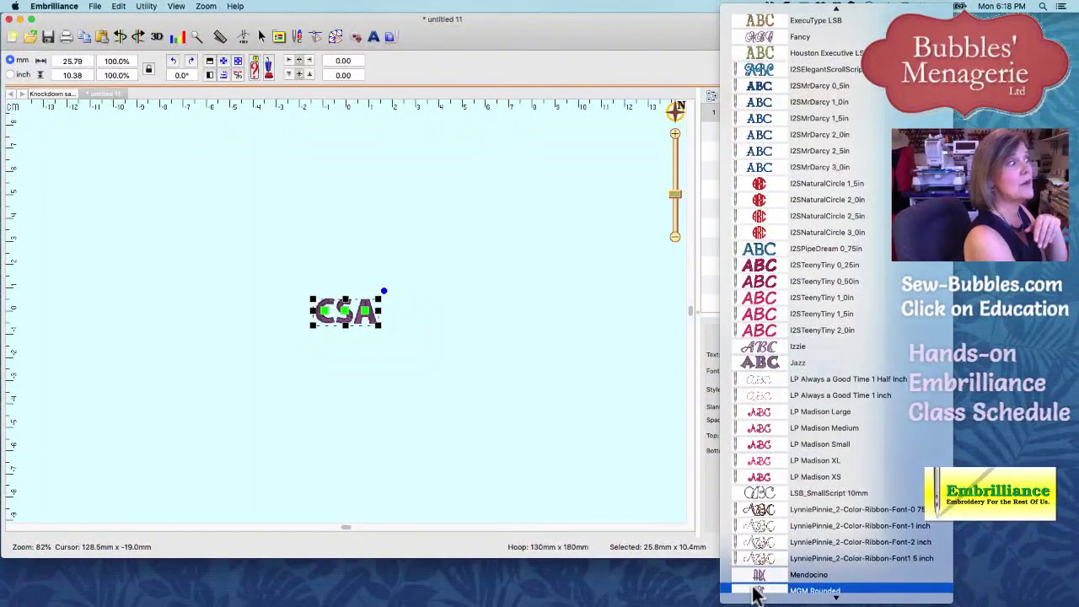
click(755, 592)
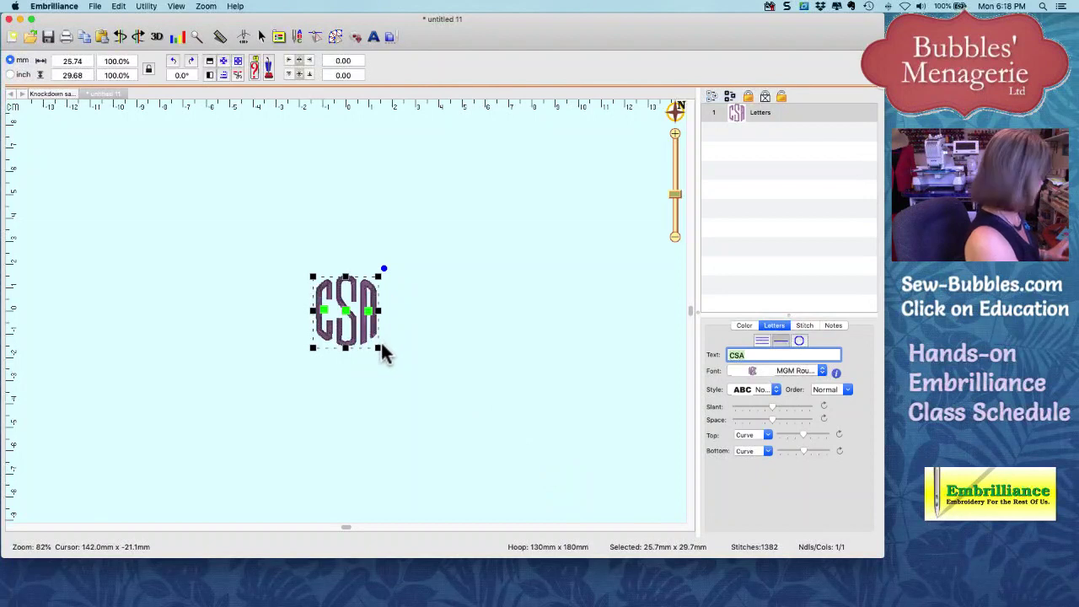
click(381, 356)
drag(381, 359, 409, 385)
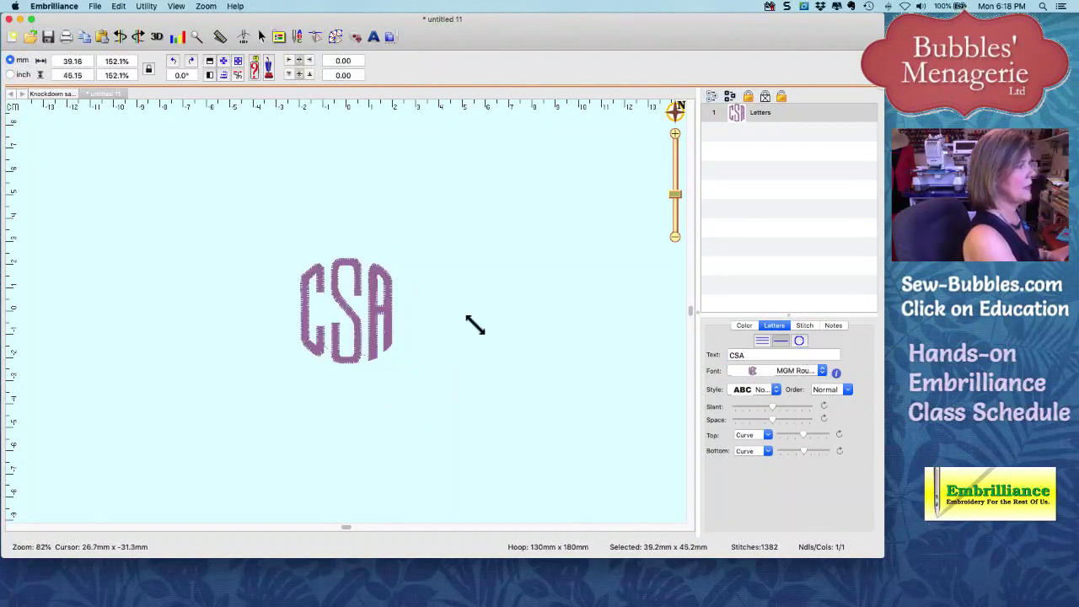
Step: Add a second lettering object in the Block font with the single character > as its text
click(483, 292)
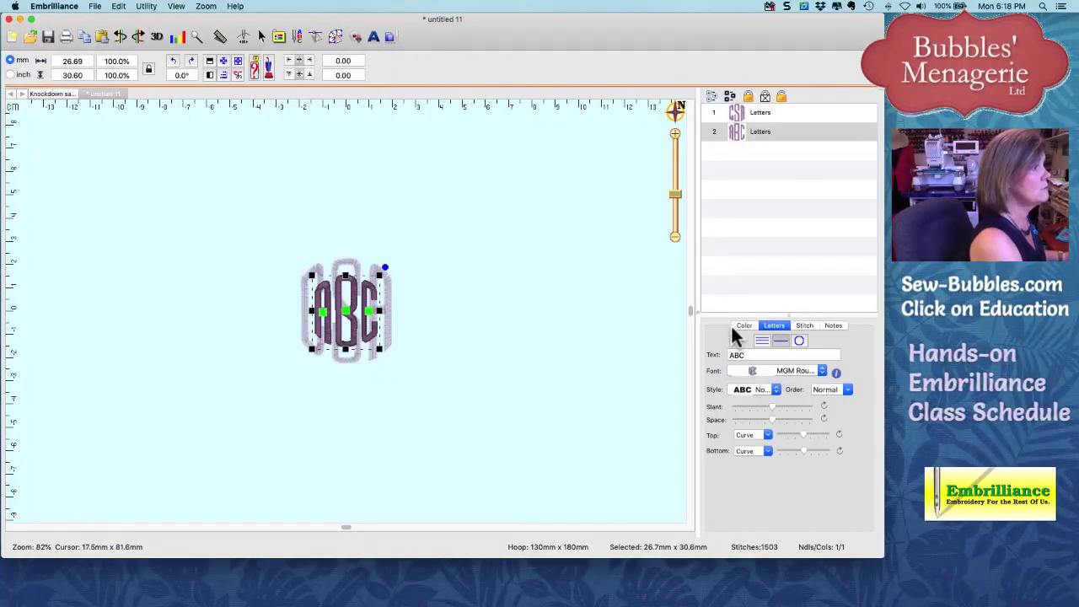
click(764, 370)
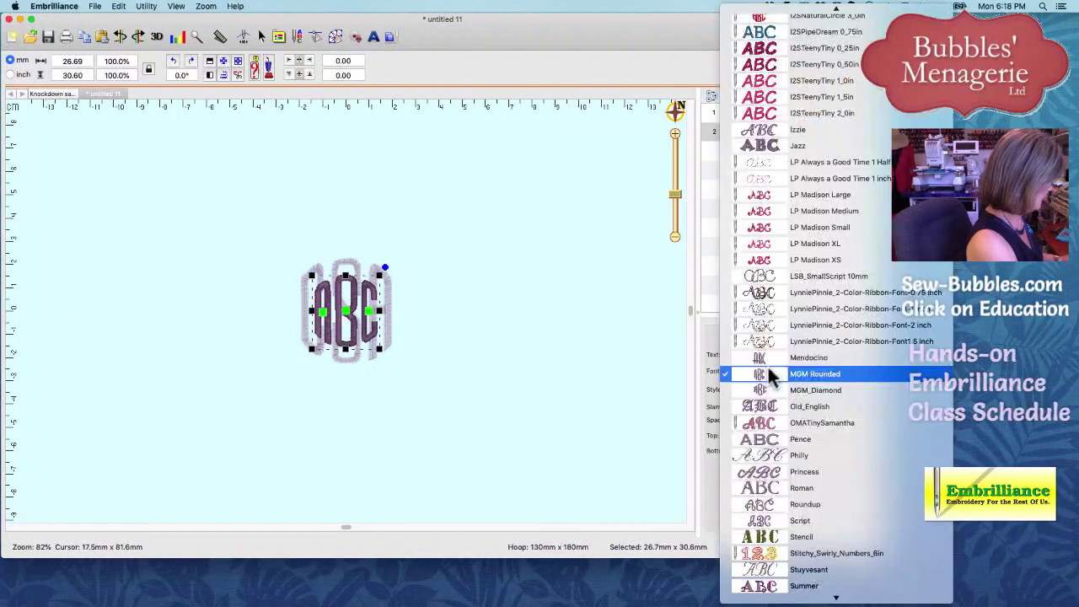
scroll(767, 364, up, 10)
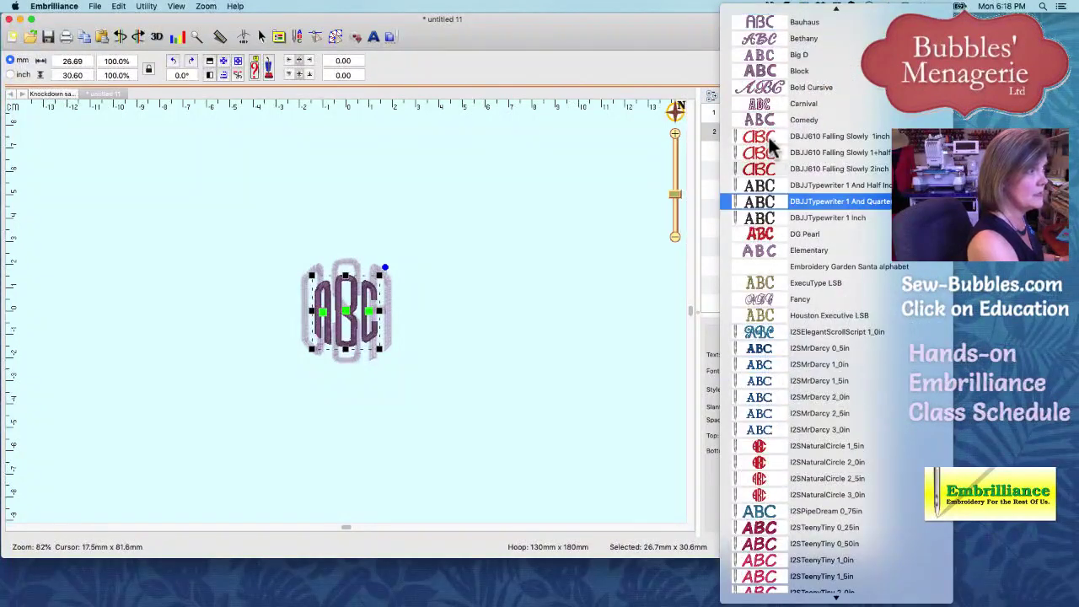
click(783, 70)
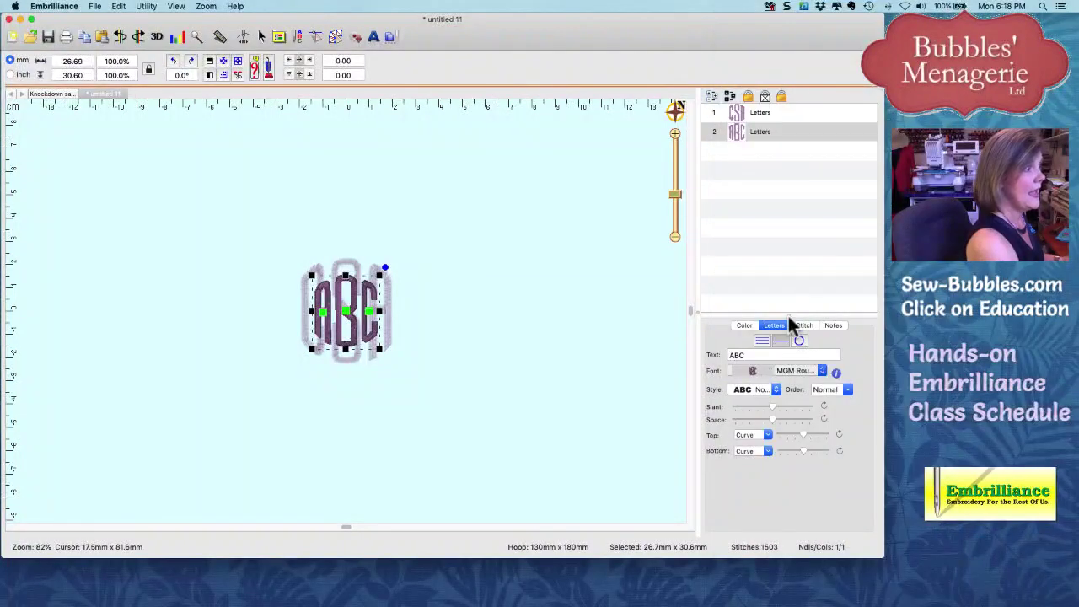
click(713, 353)
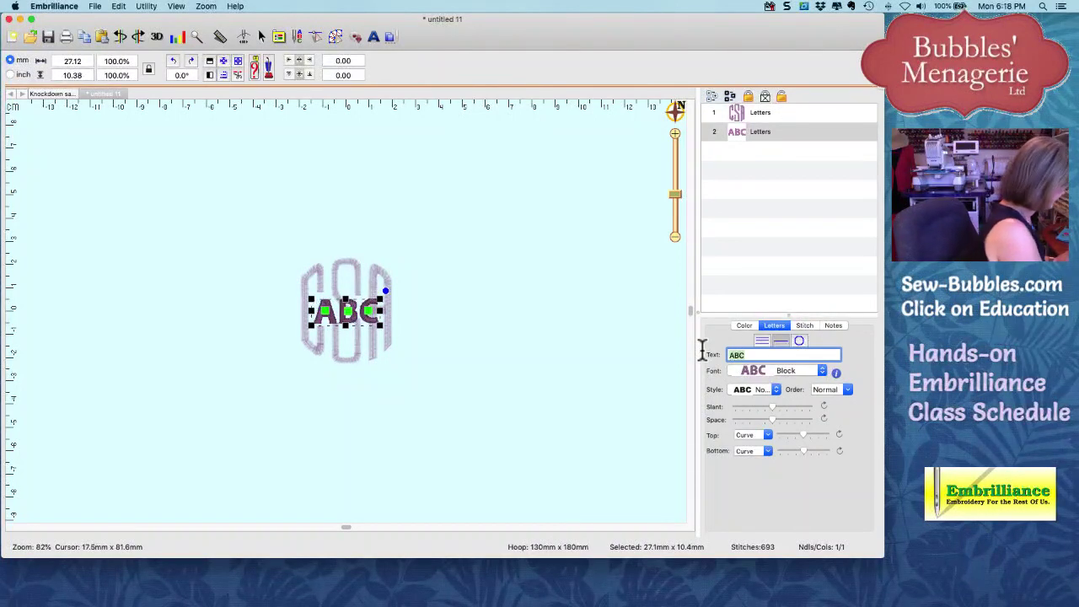
key(BackSpace)
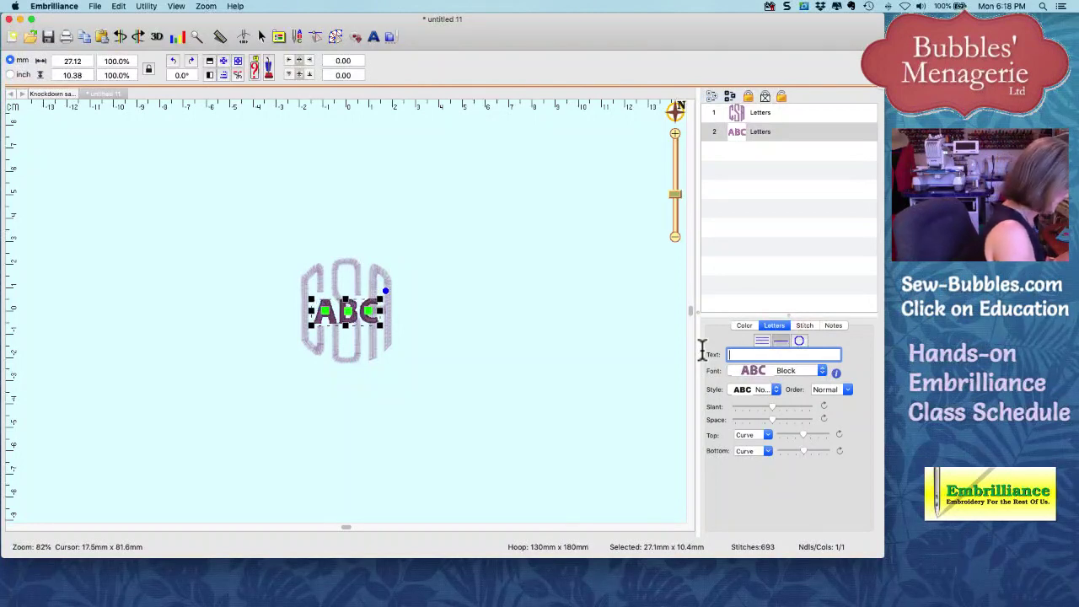
text(>)
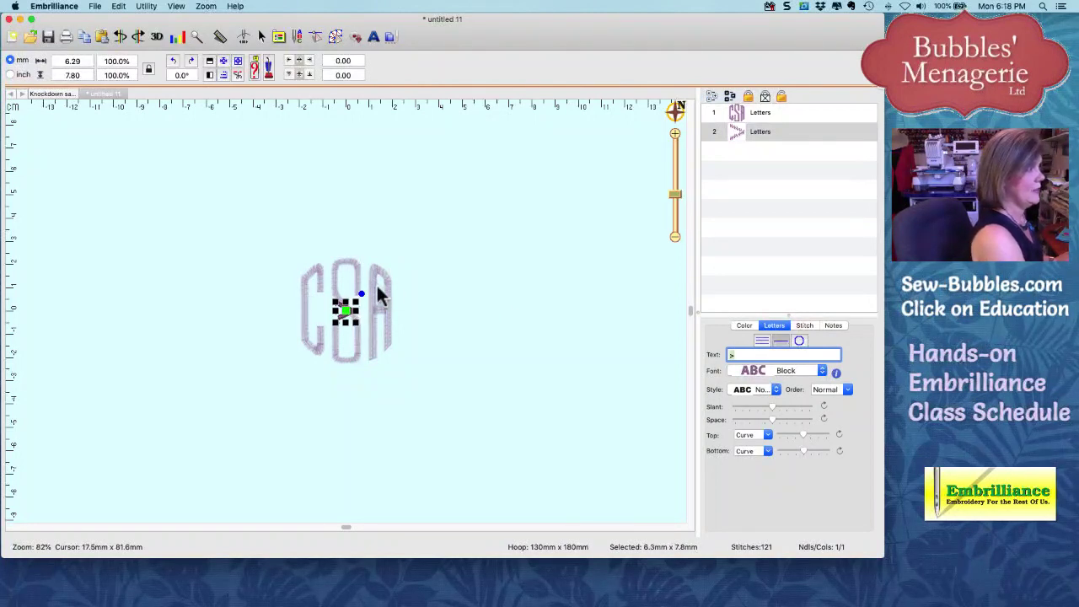
Step: Try rotating the > character freehand to point upward, and center the CSA monogram in the hoop
drag(362, 295, 359, 322)
click(359, 324)
click(370, 350)
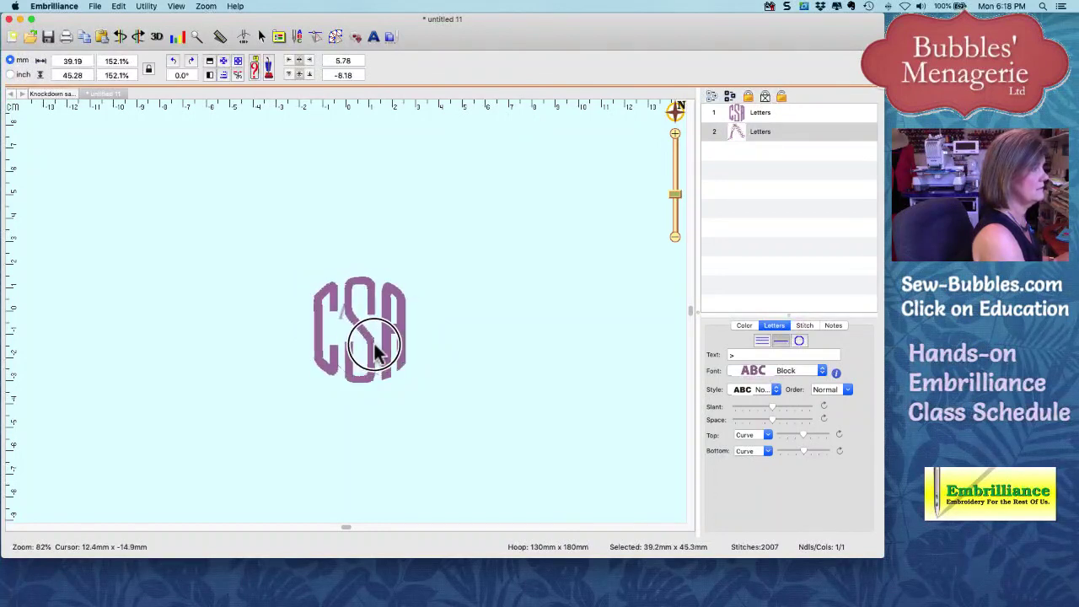
click(376, 331)
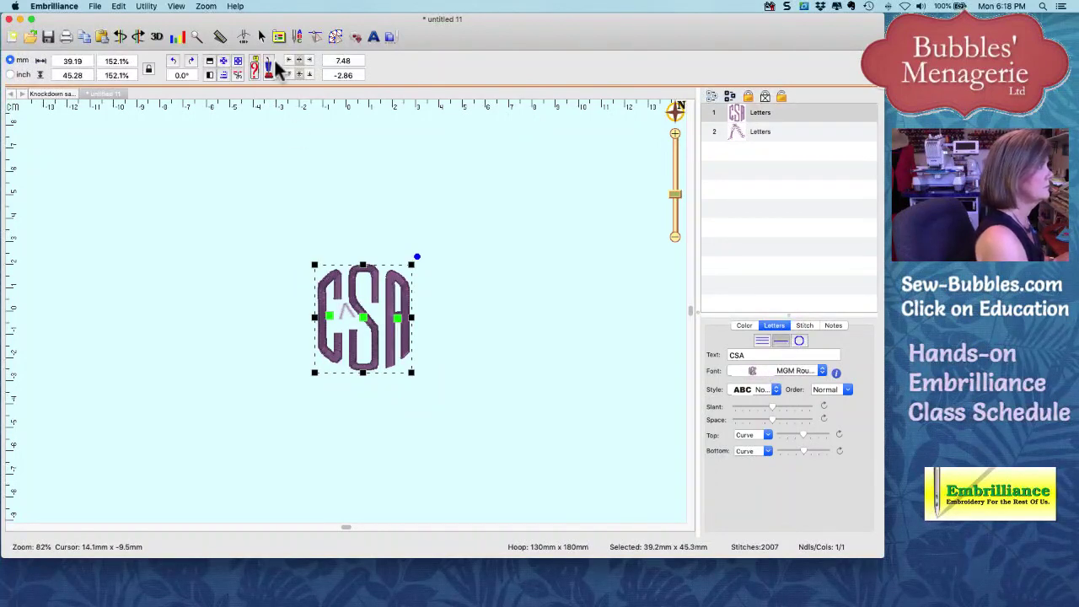
click(224, 61)
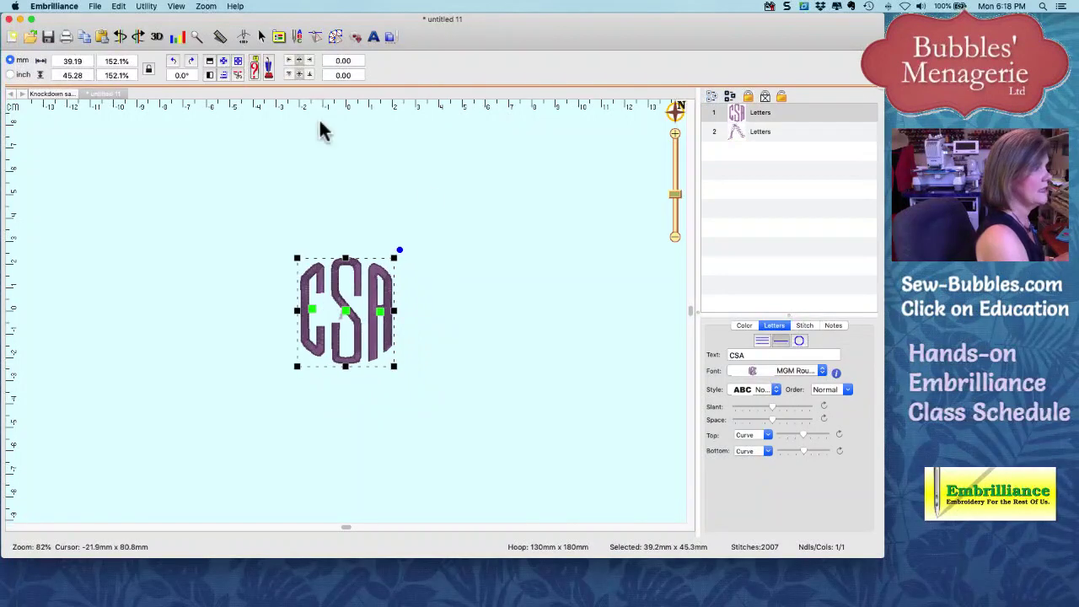
Step: Set the > character's rotation to 90 degrees so that it points straight up
click(743, 132)
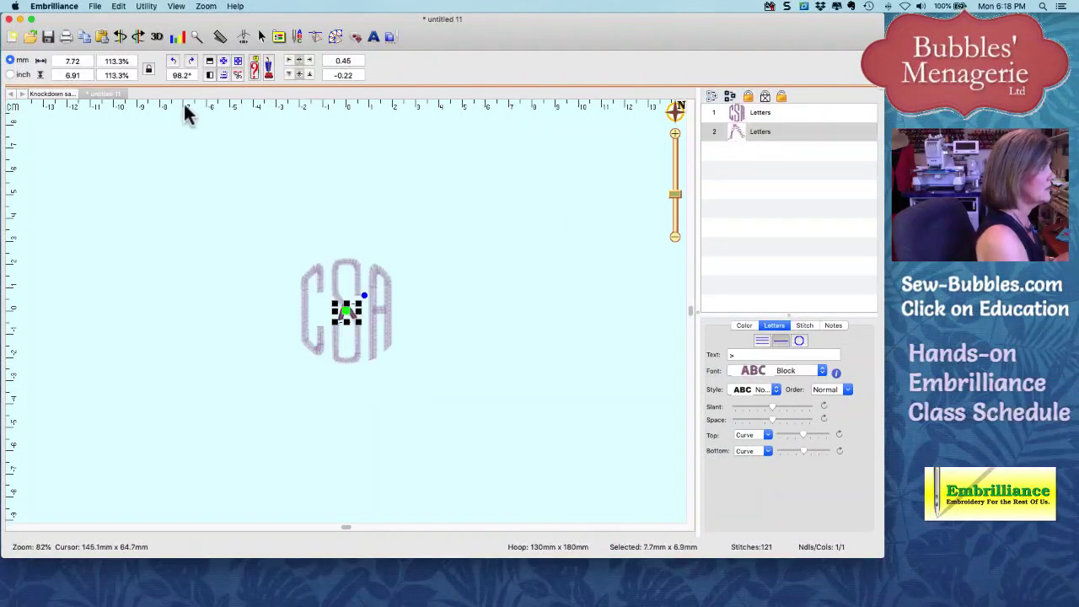
click(178, 76)
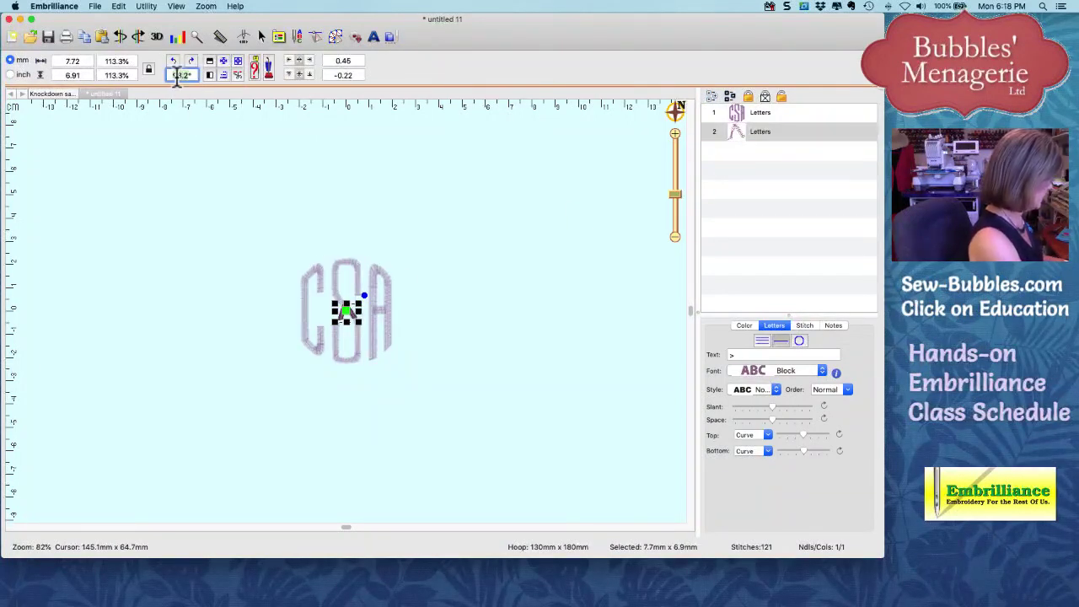
text(90)
key(Return)
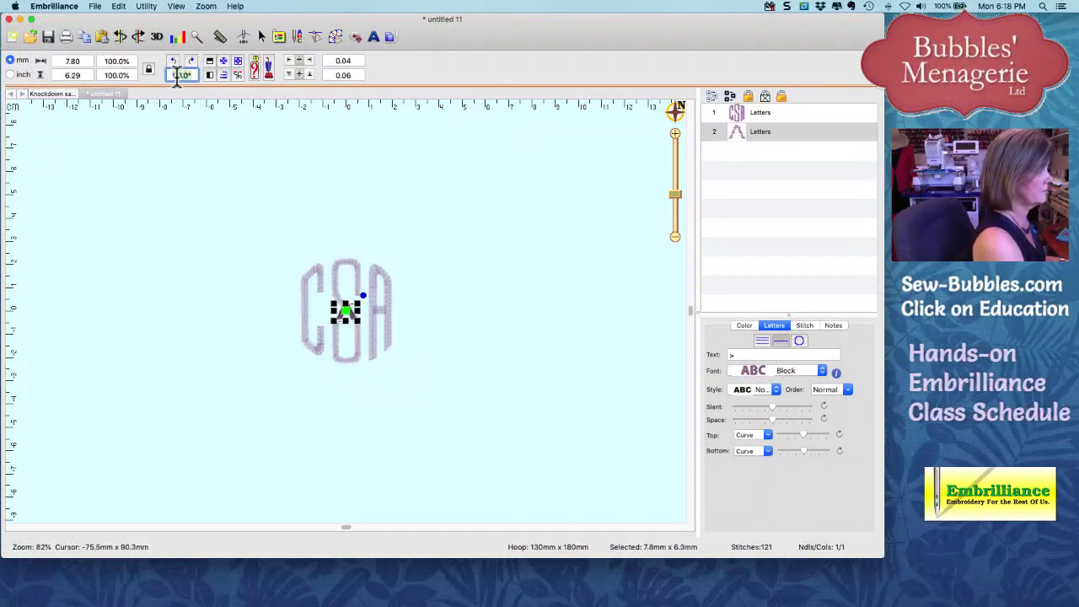
Step: Enlarge the rotated > character to about 19.2 mm by 15.5 mm and place it over the top of the monogram's S
drag(325, 284, 346, 268)
click(440, 282)
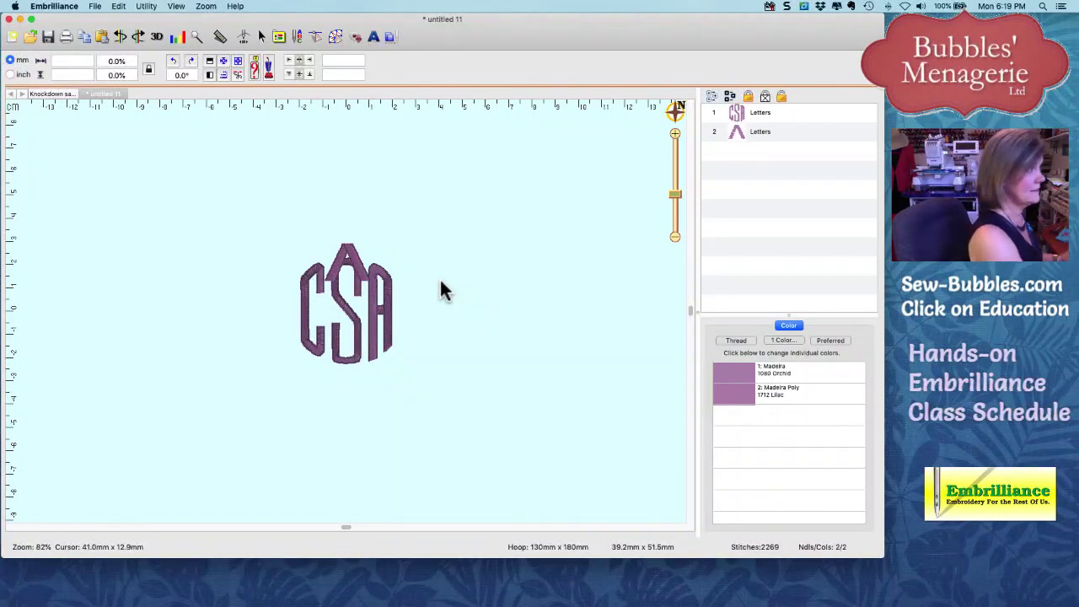
Step: Start a Carousel of the rotated > character around the CSA monogram with a width and height of 50 mm
click(372, 321)
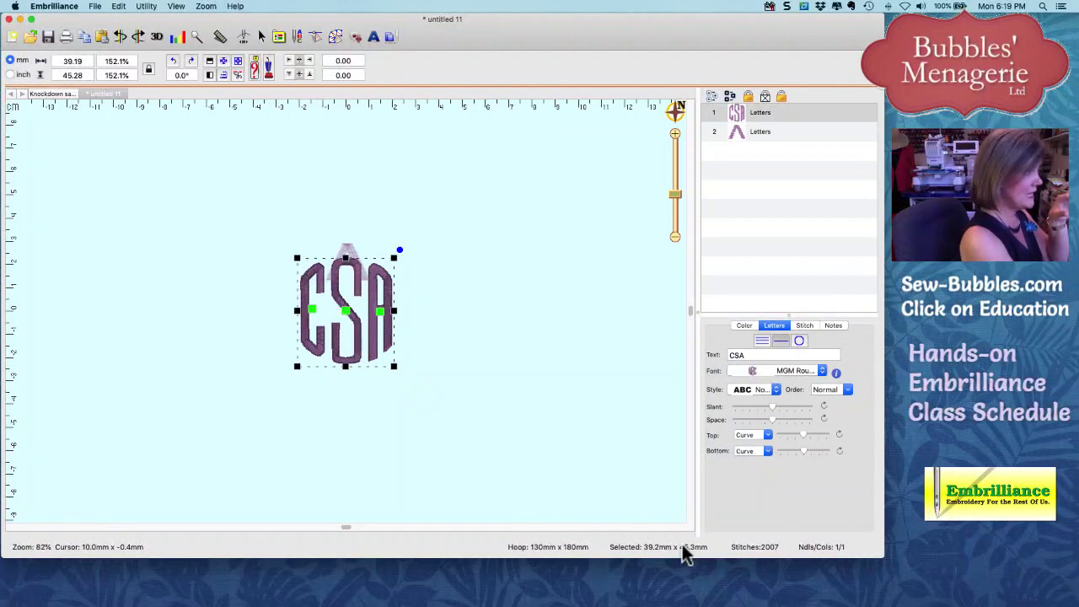
click(353, 260)
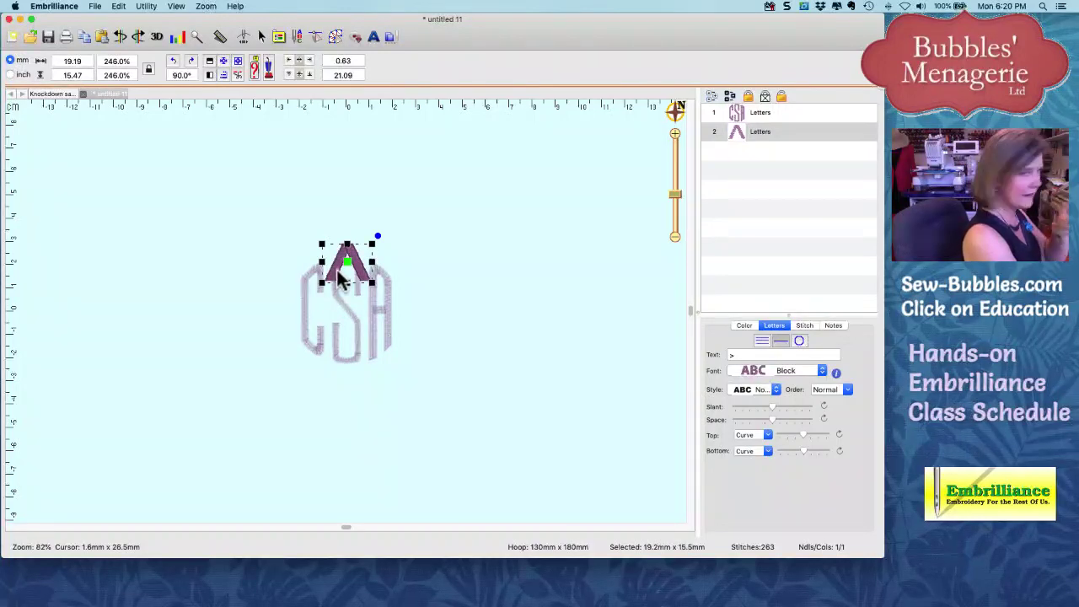
click(146, 7)
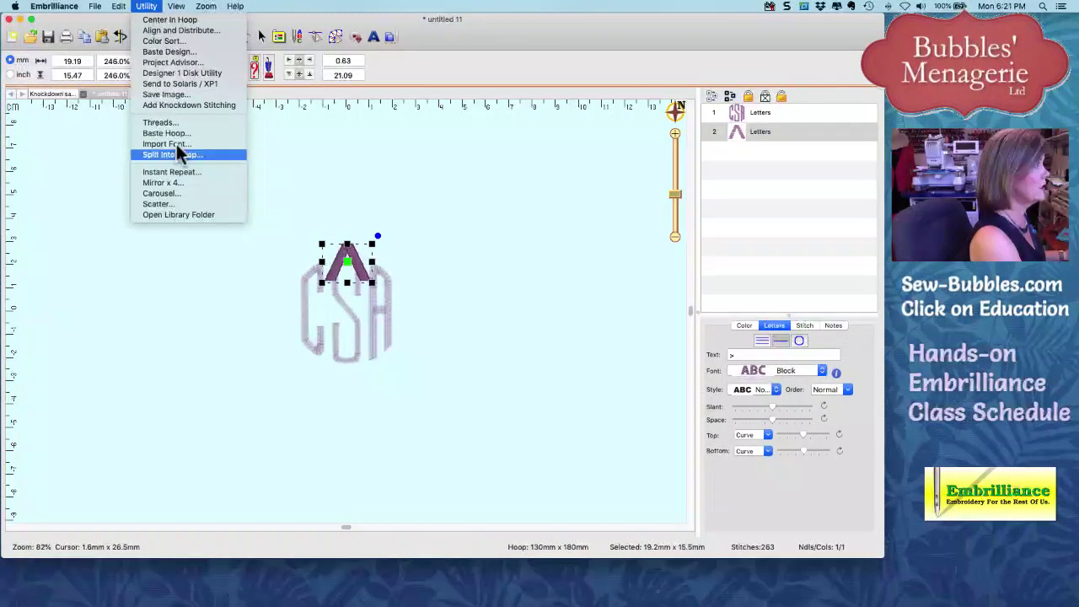
click(171, 196)
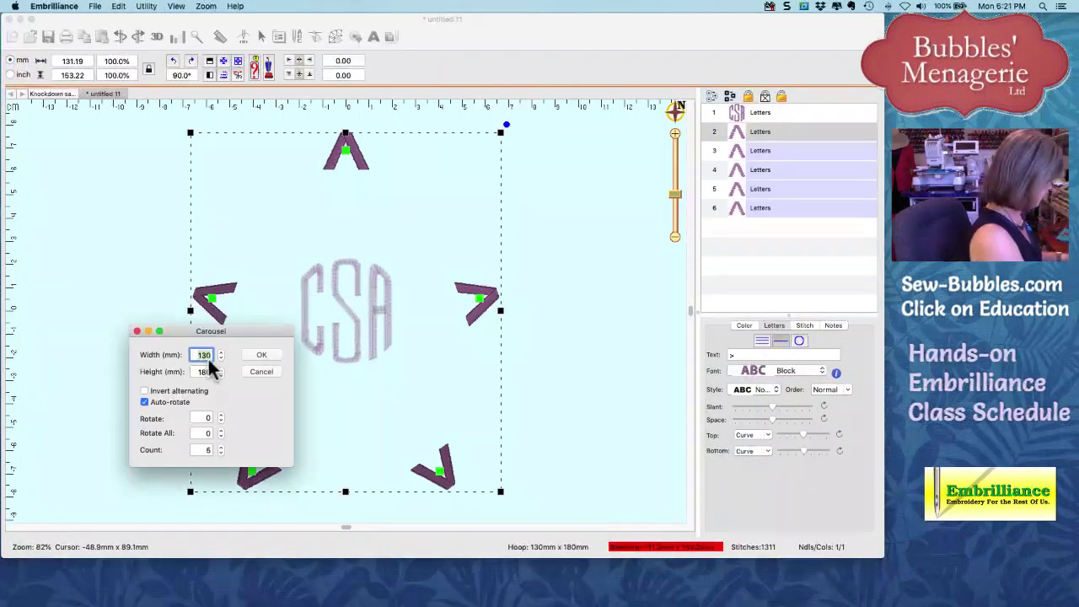
double_click(205, 354)
text(50)
key(Tab)
text(50)
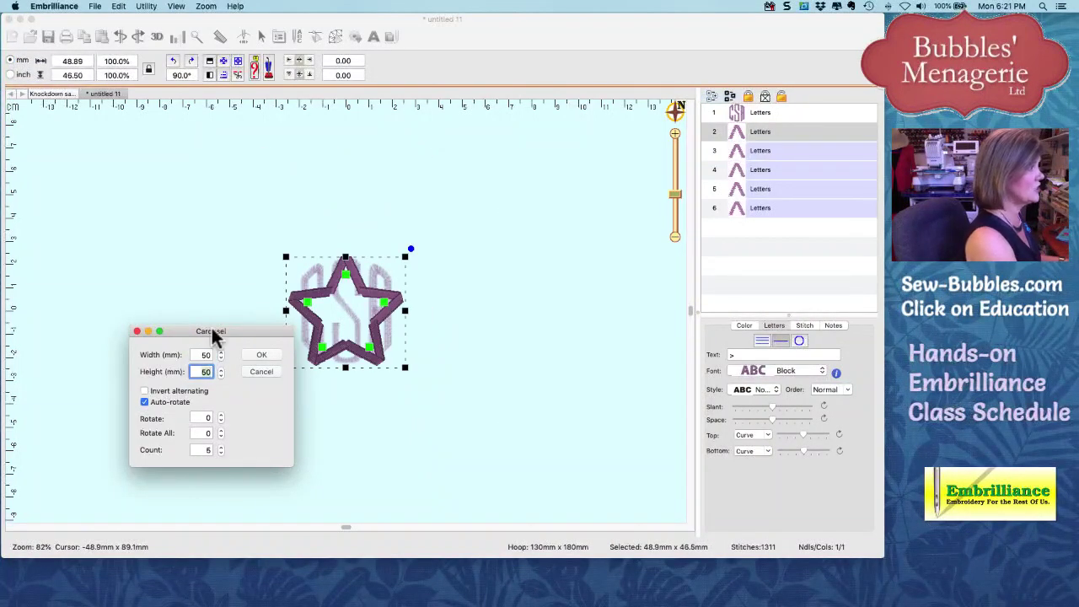
drag(209, 335, 545, 304)
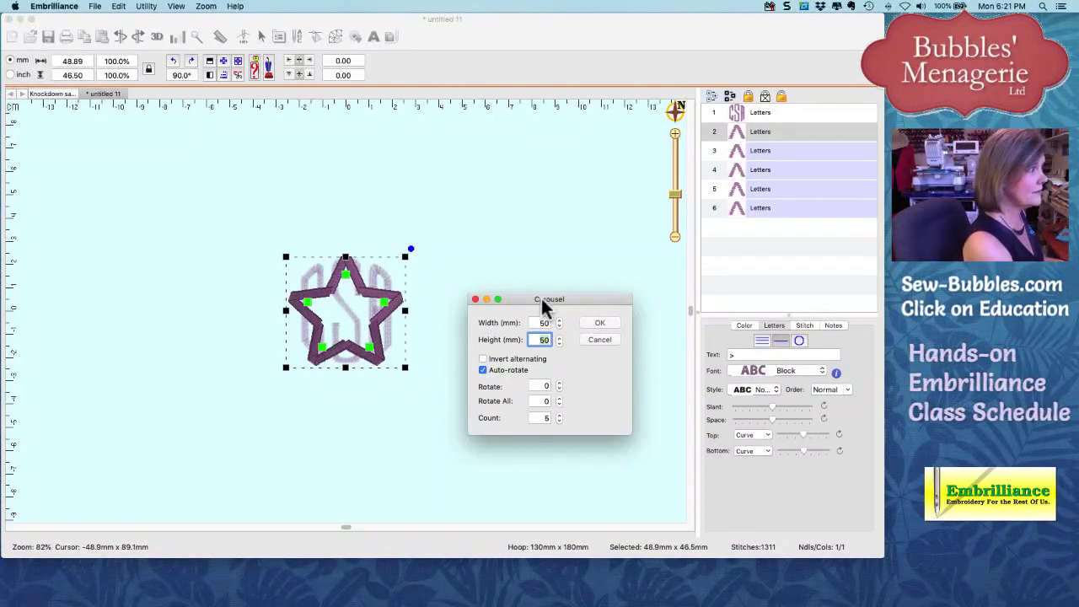
Step: Set the carousel to a count of 7, a width and height of 60 mm, and a rotation of 0
click(557, 415)
click(557, 415)
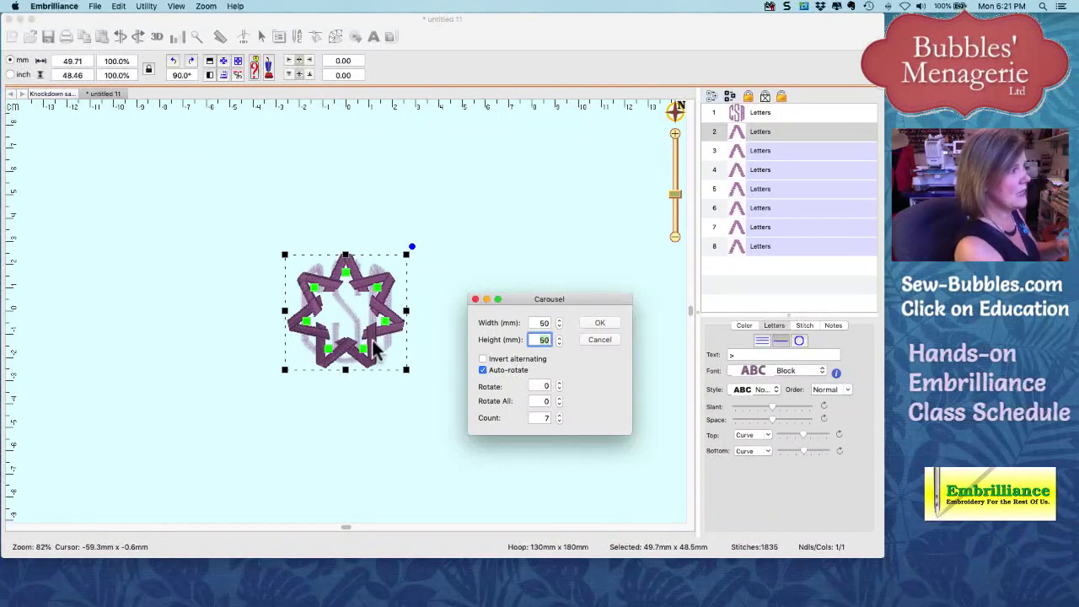
text(60)
key(Tab)
text(60)
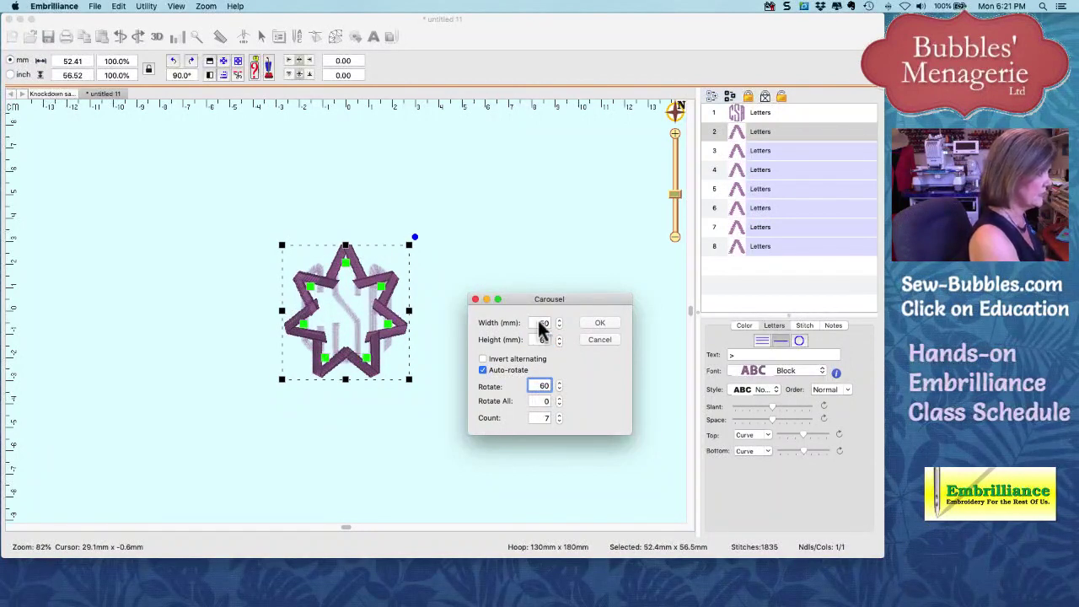
click(543, 323)
text(6)
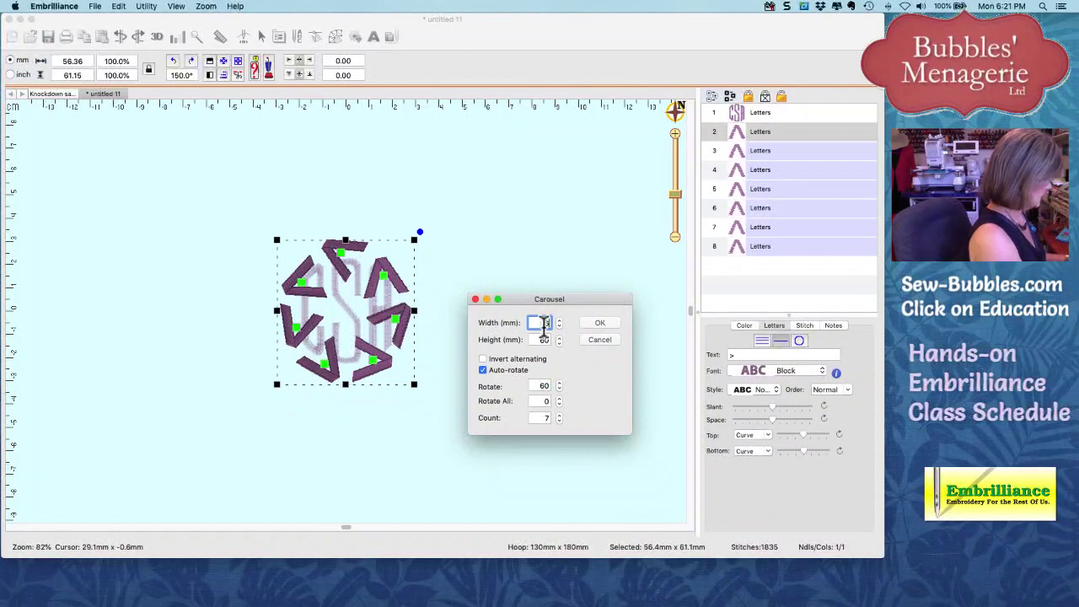
text(0)
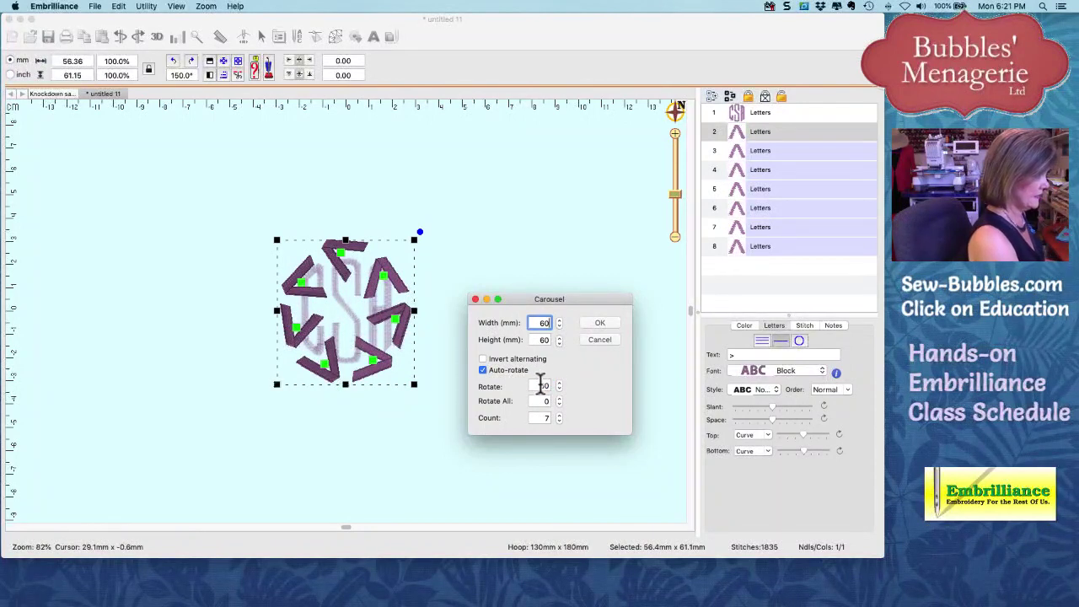
click(543, 386)
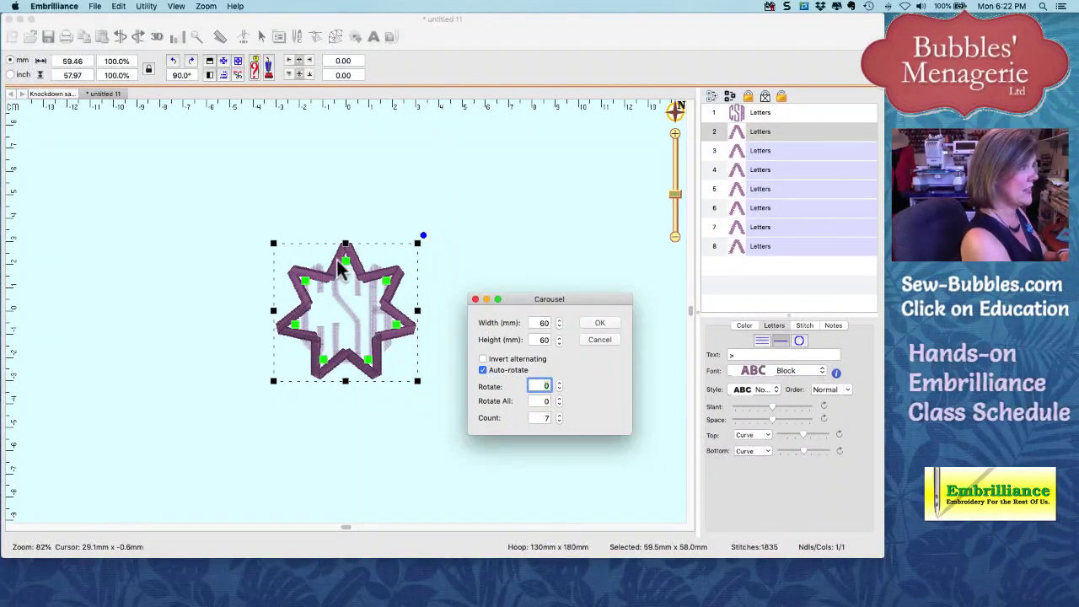
Step: Increase the carousel count to 9 and accept the ring of > characters around the monogram
click(558, 415)
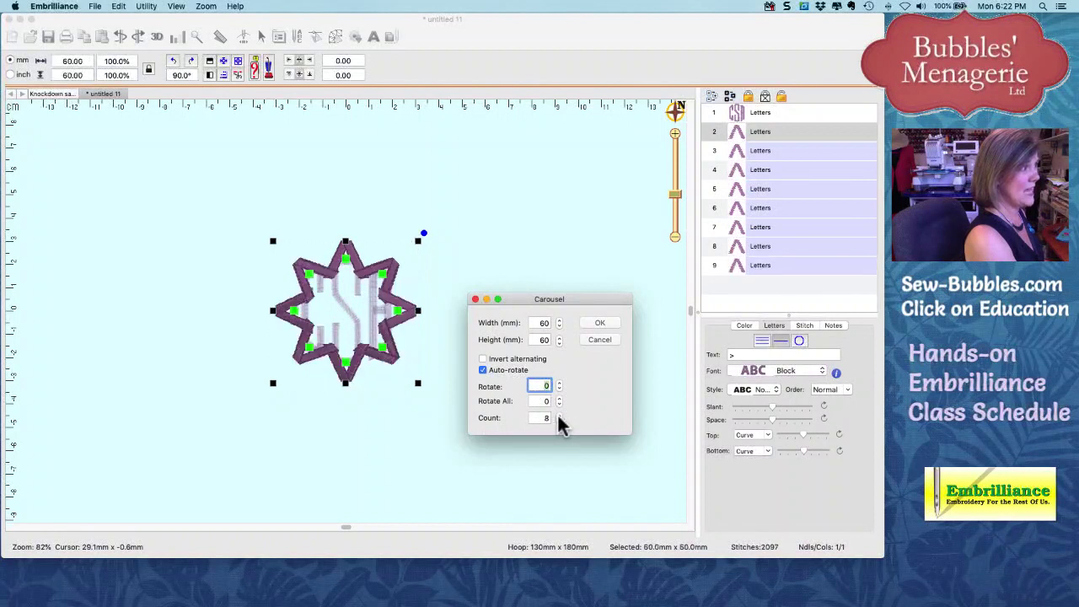
click(559, 414)
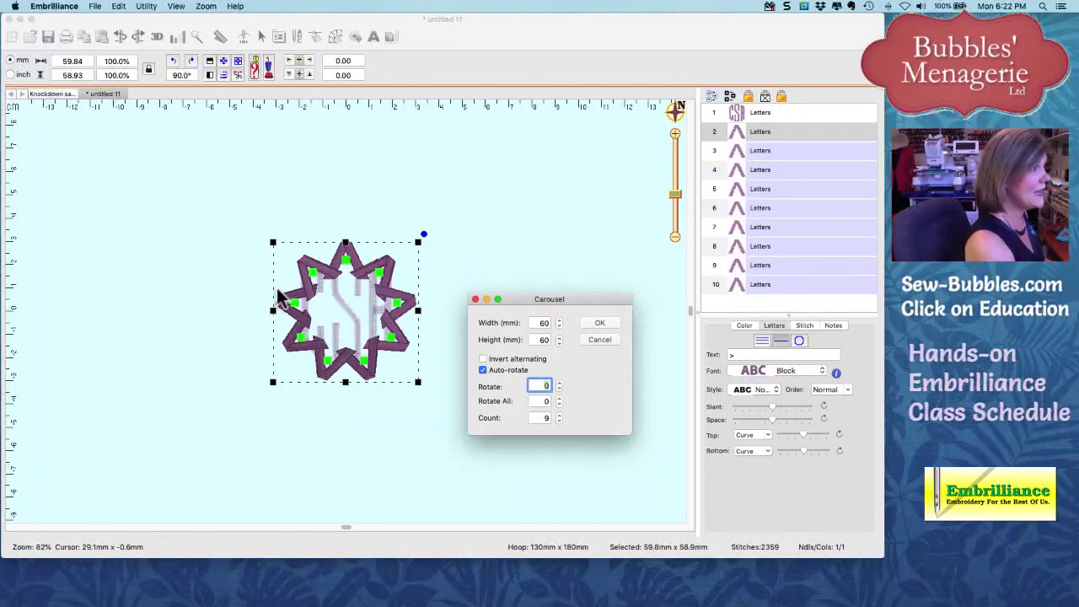
click(594, 326)
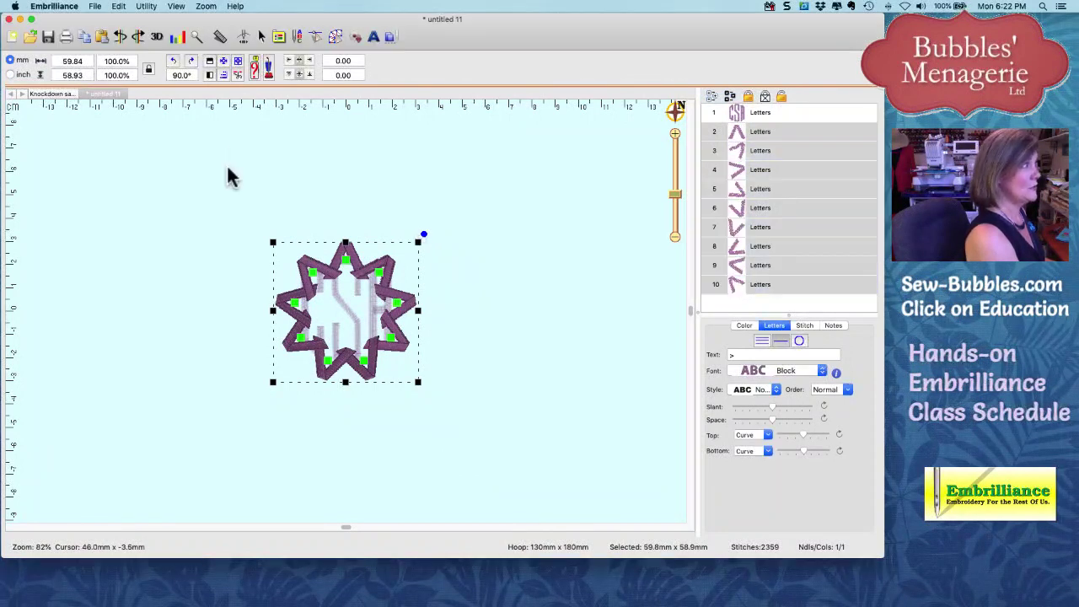
Step: Add knockdown stitching beneath the CSA monogram and the ring of > characters, and clear the selection
click(146, 7)
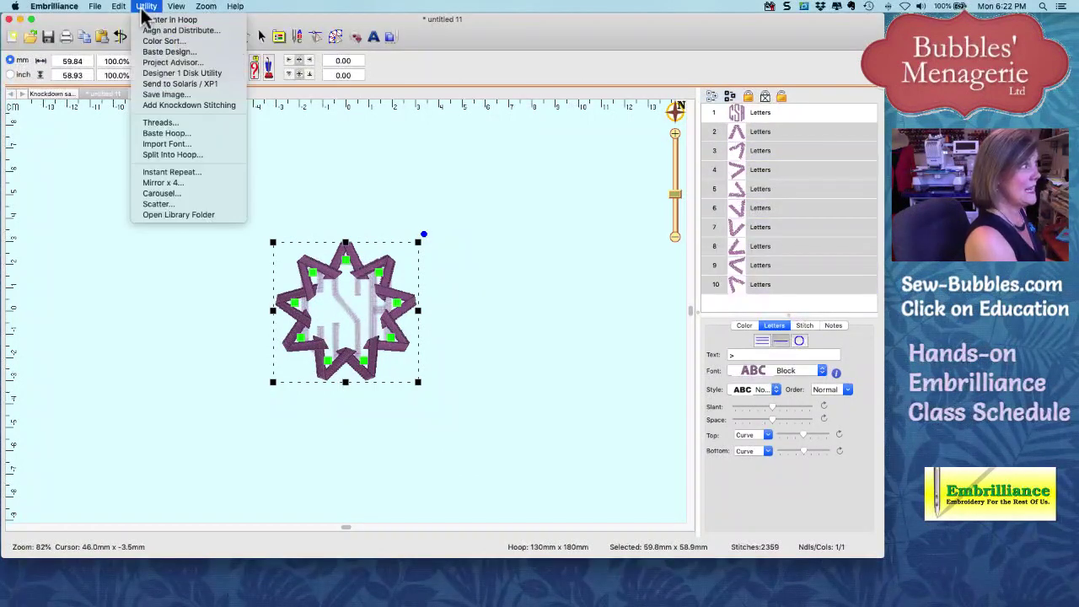
click(162, 103)
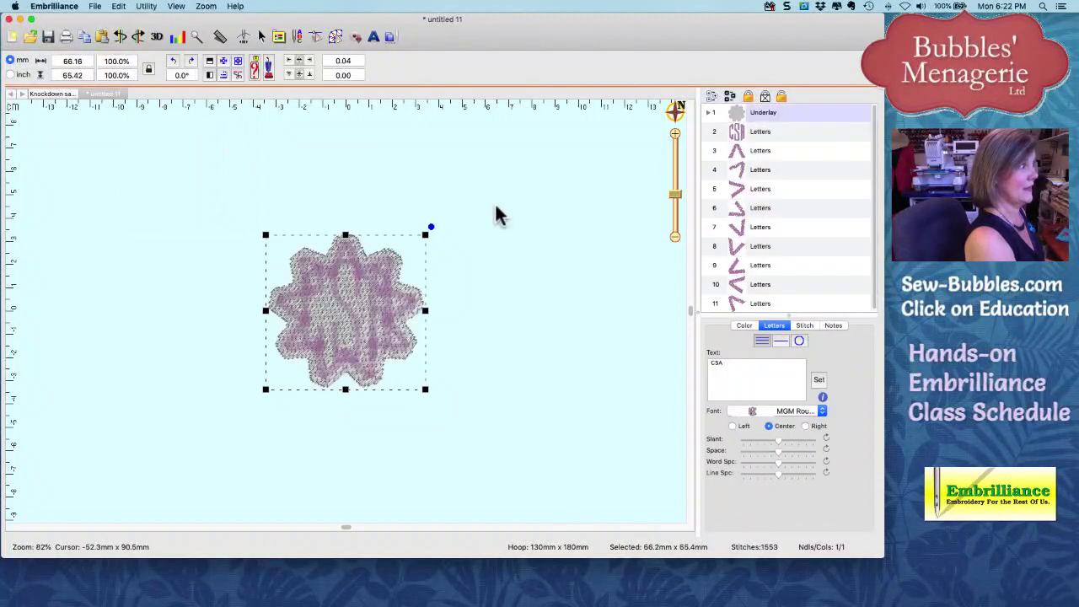
click(498, 215)
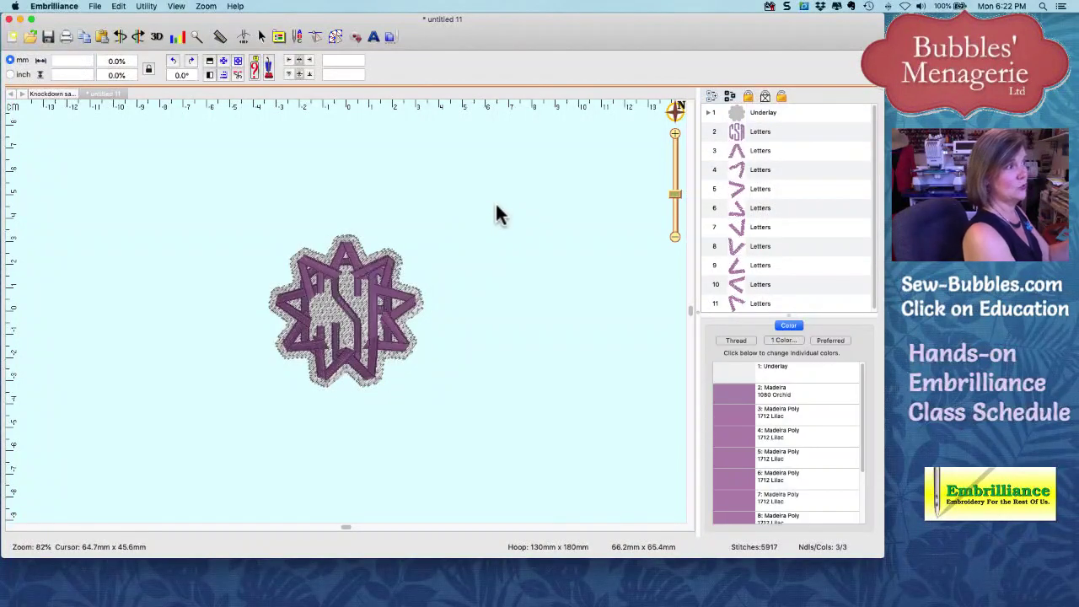
Step: Change the CSA monogram's thread color to the dark purple Mettler PolySheen 2715
click(750, 131)
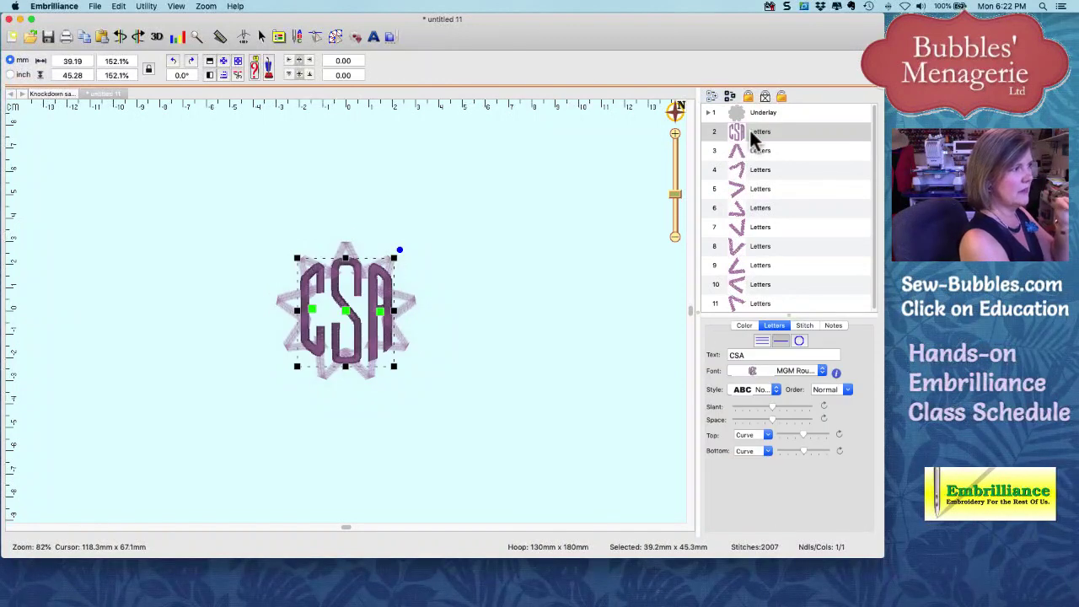
click(745, 325)
click(743, 371)
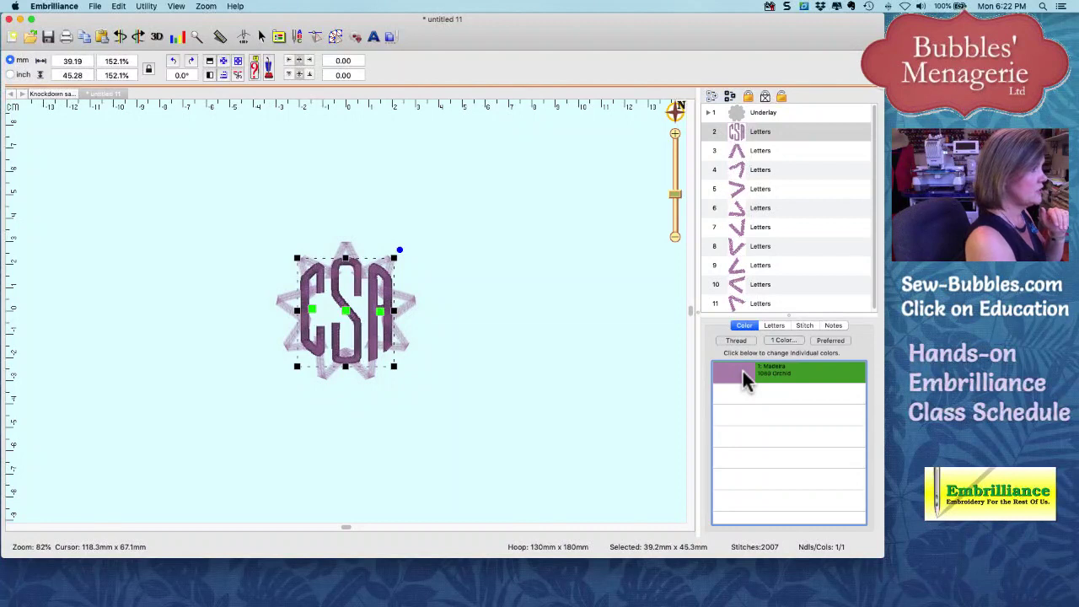
double_click(712, 371)
click(266, 327)
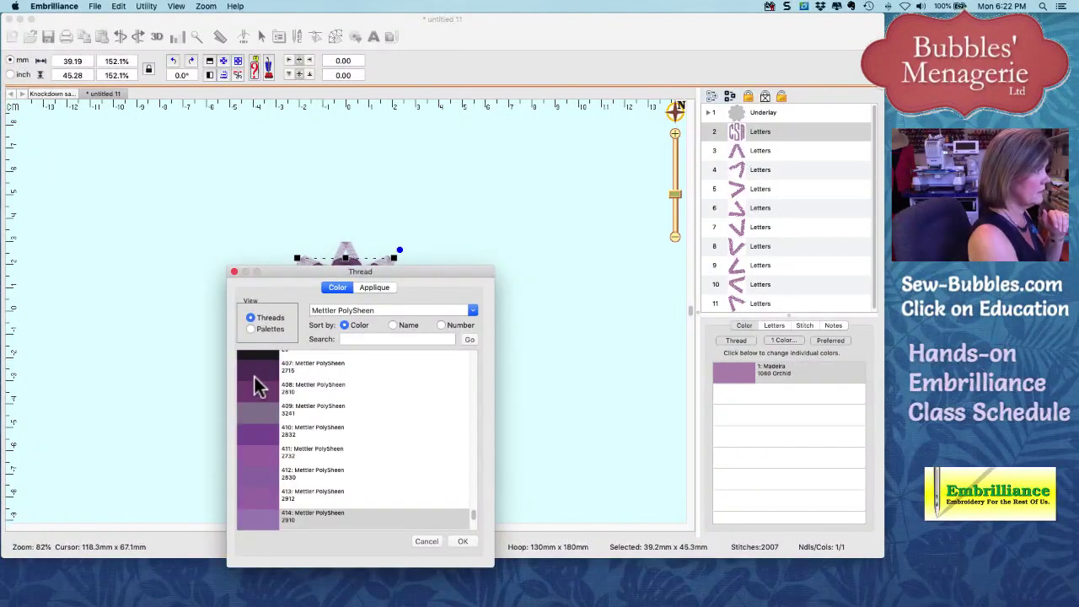
click(463, 542)
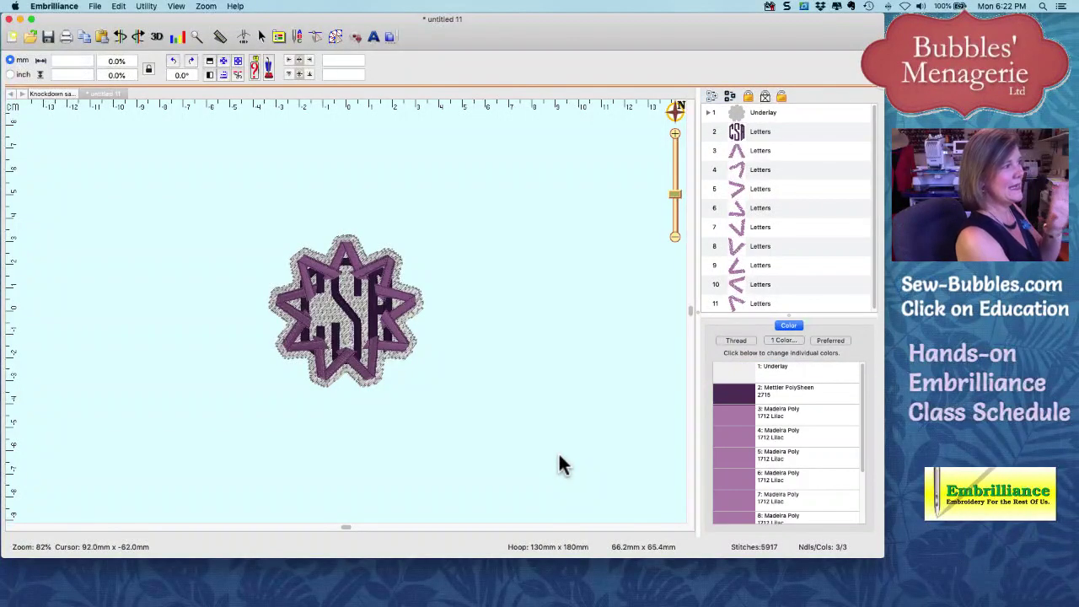
Step: Select all the lilac > characters by color and delete them, keeping the underlay and the CSA monogram
click(756, 156)
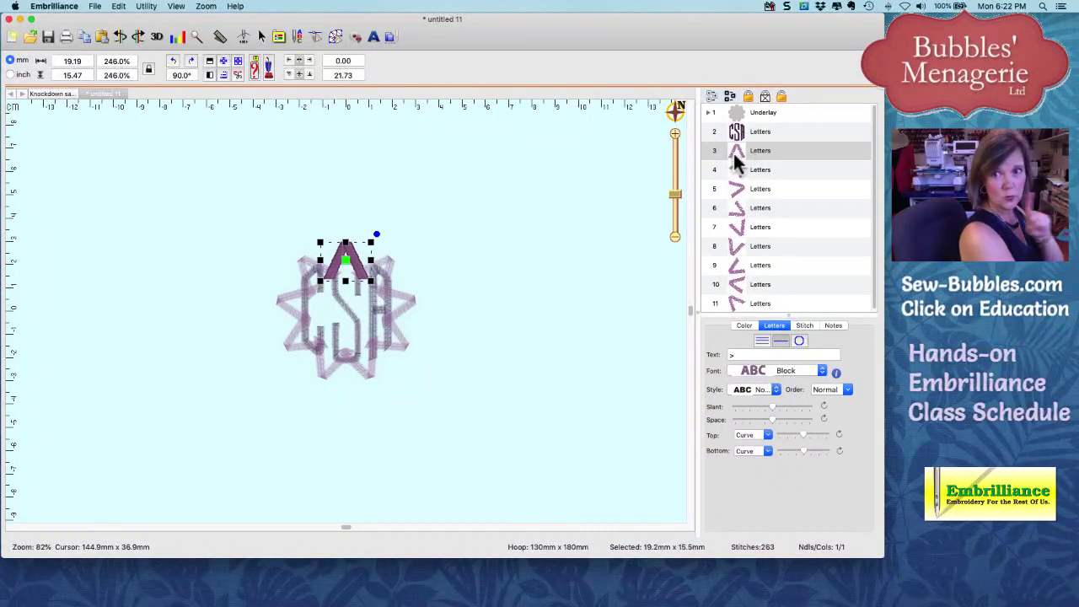
click(118, 7)
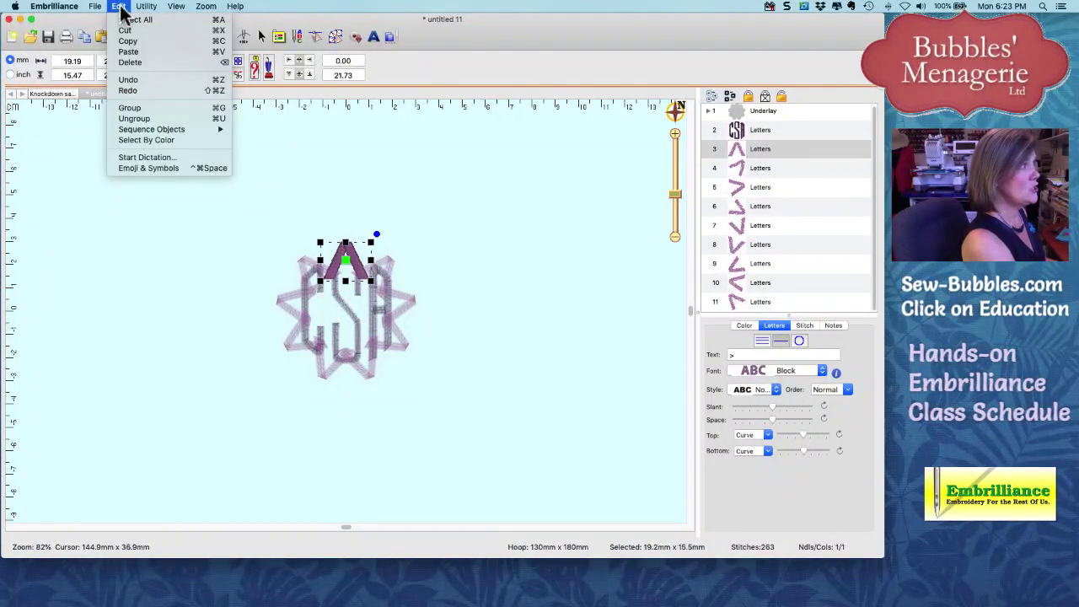
click(145, 140)
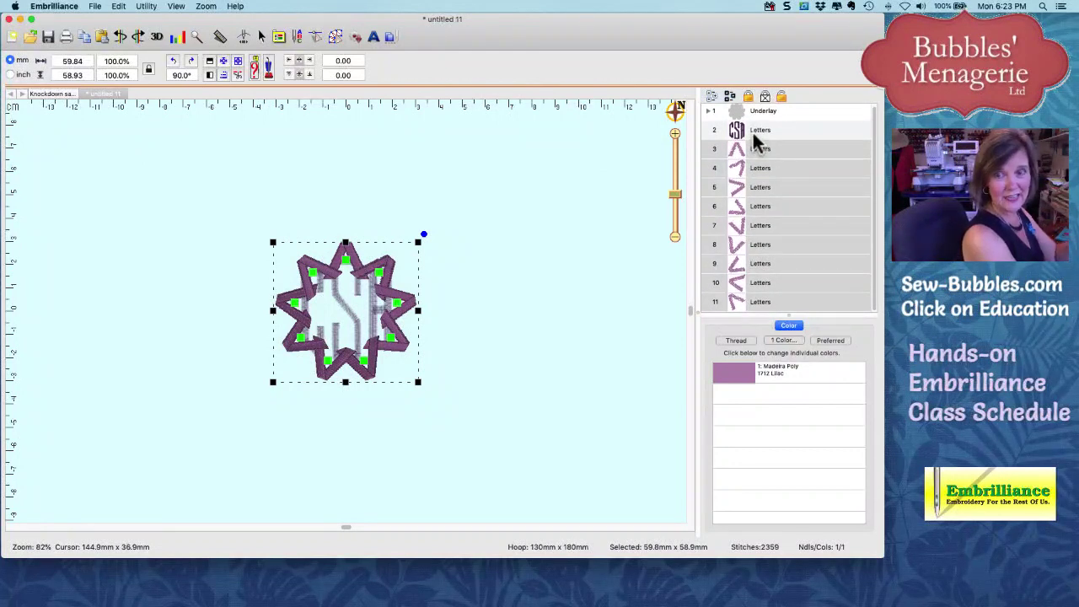
key(Delete)
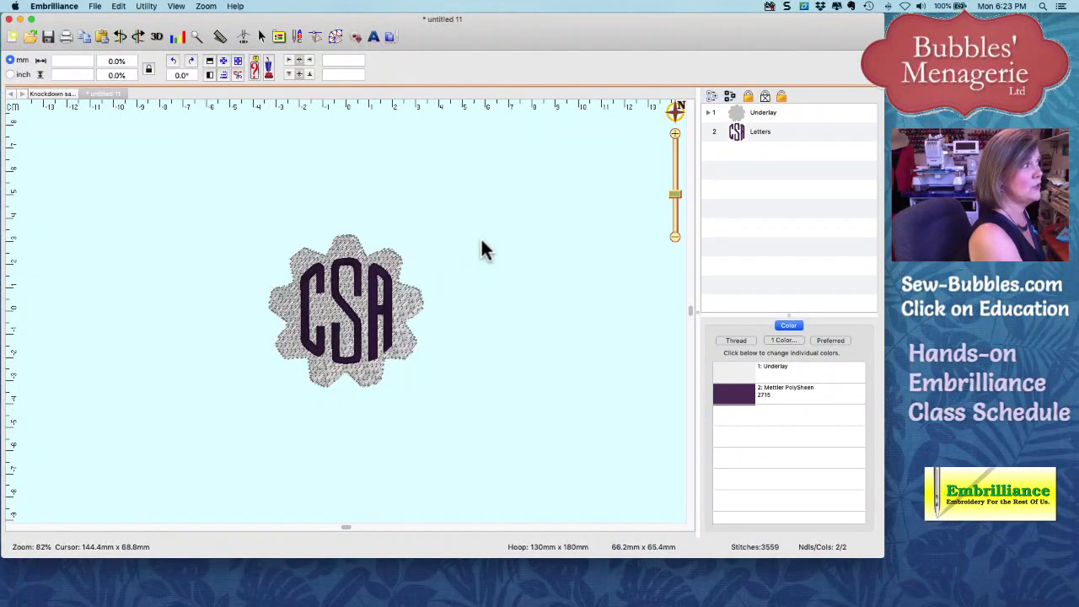
Step: Nudge the CSA monogram about 0.7 mm to the left on its underlay and deselect it
scroll(349, 313, down, 1)
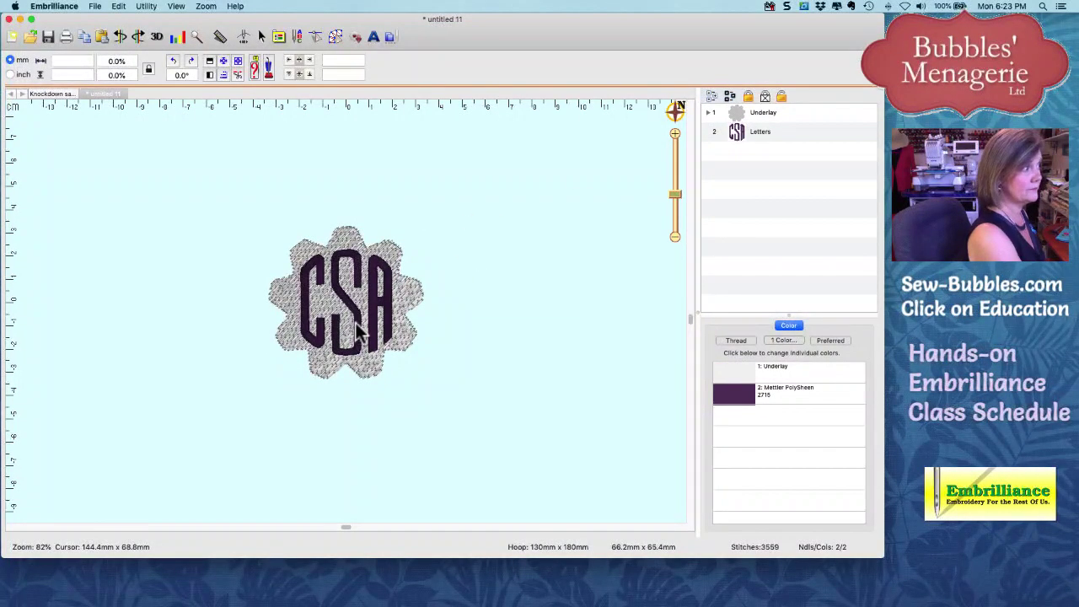
click(354, 332)
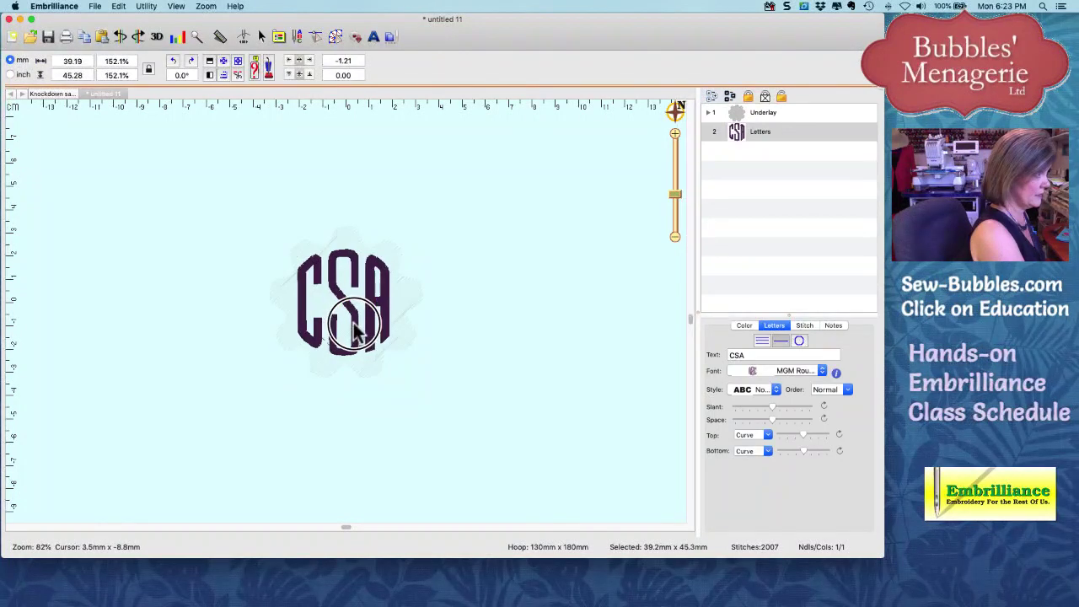
drag(354, 332, 356, 331)
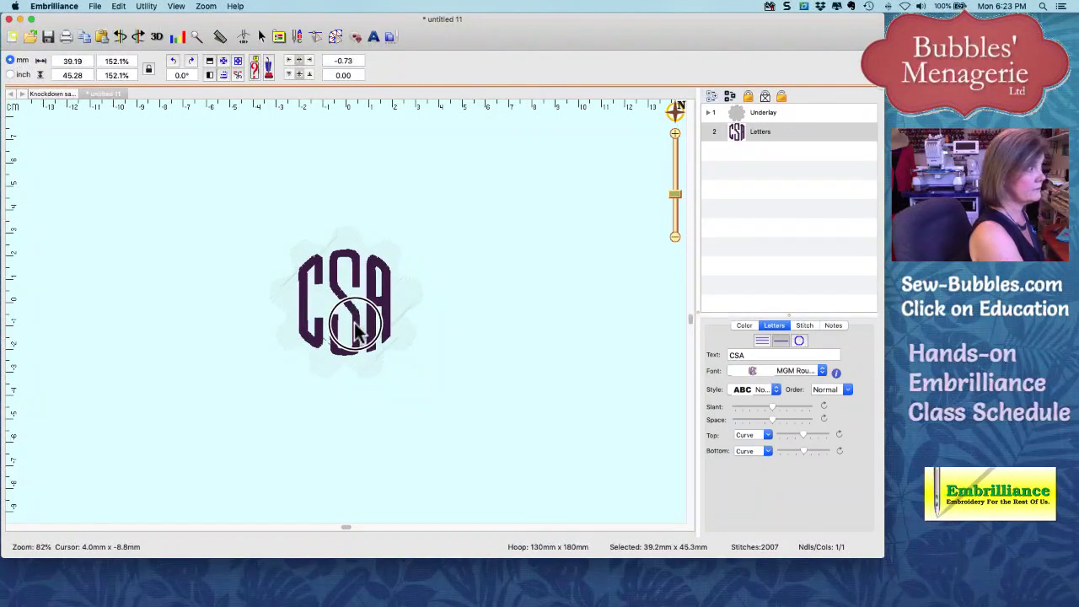
click(472, 322)
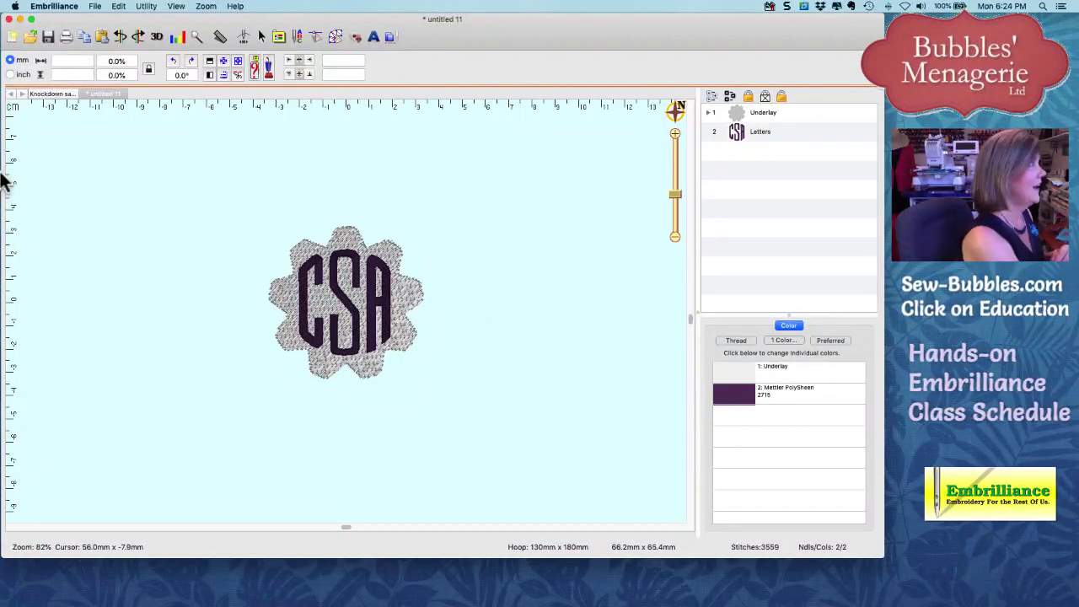
Step: Switch to the Knockdown samples design and rotate the scalloped underlay behind the KSE monogram clockwise freehand
key(ctrl+Tab)
click(308, 257)
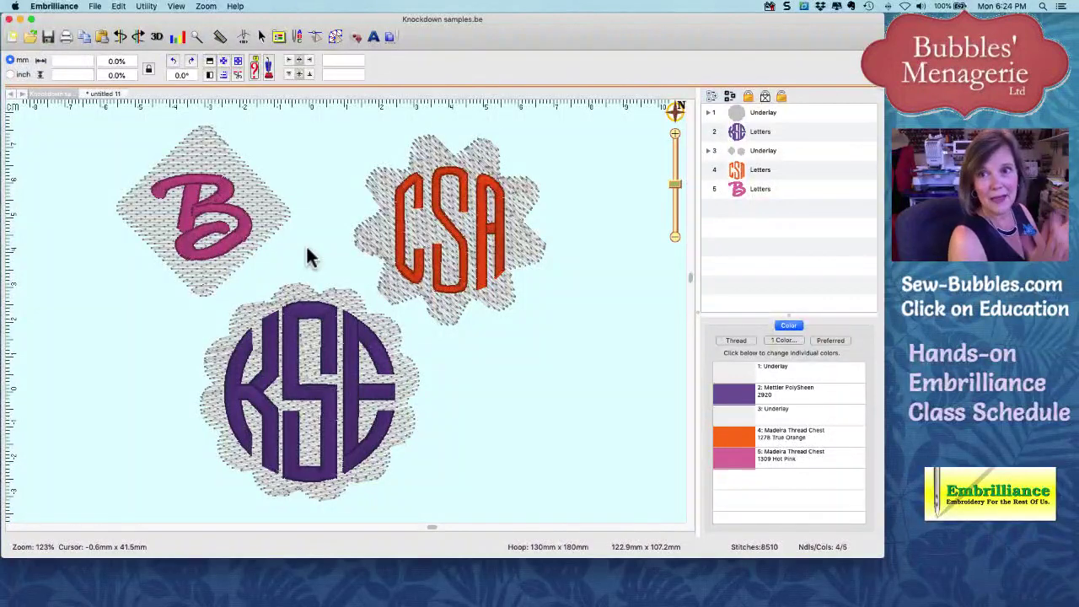
click(335, 295)
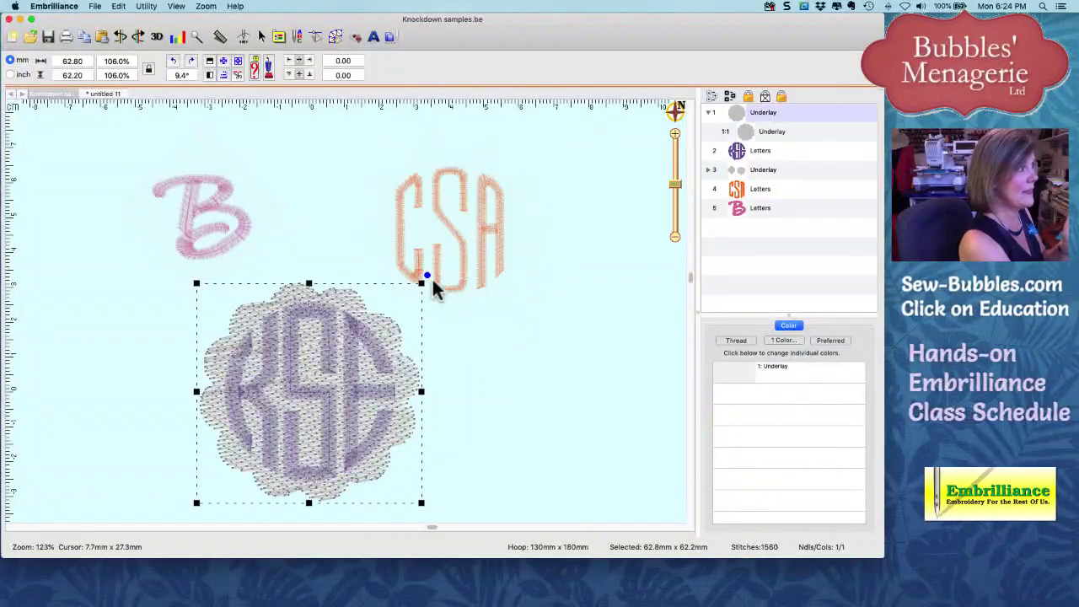
drag(421, 282, 530, 362)
click(532, 363)
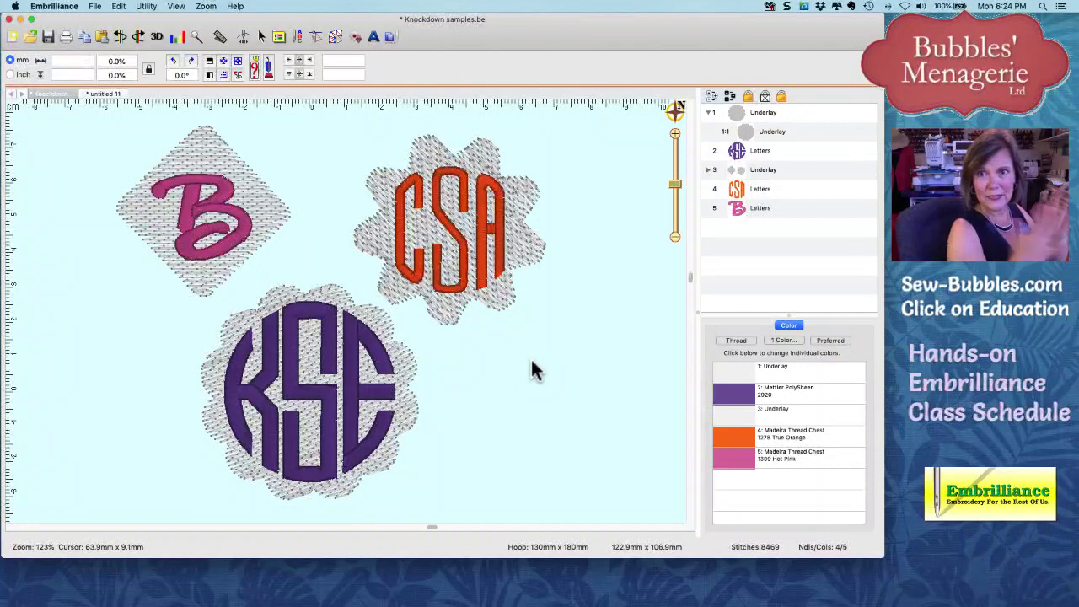